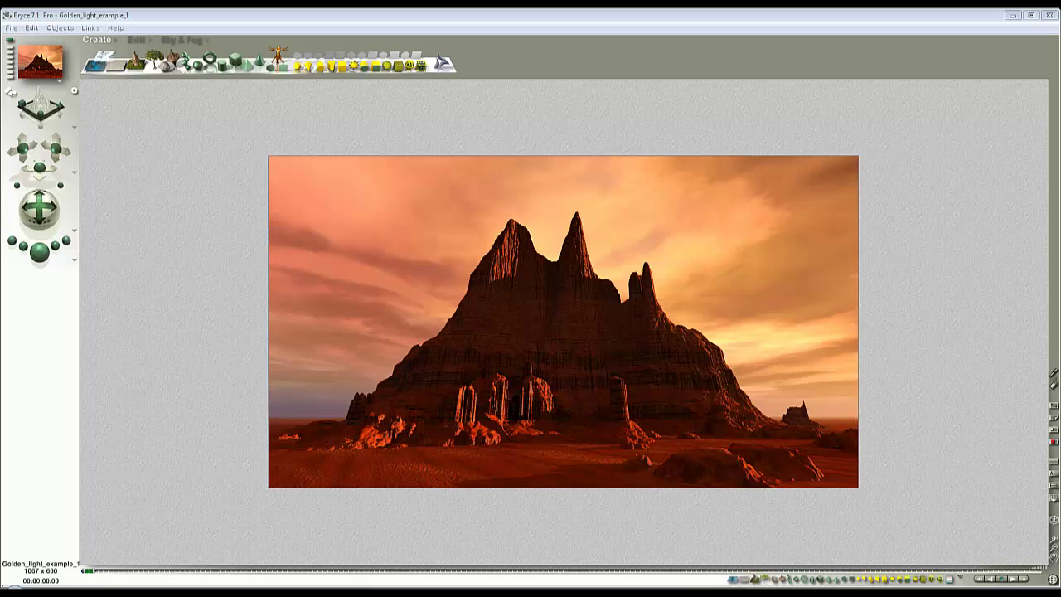
Show the scene as a wireframe from above and enlarge the view of the terrain and plane.
click(527, 332)
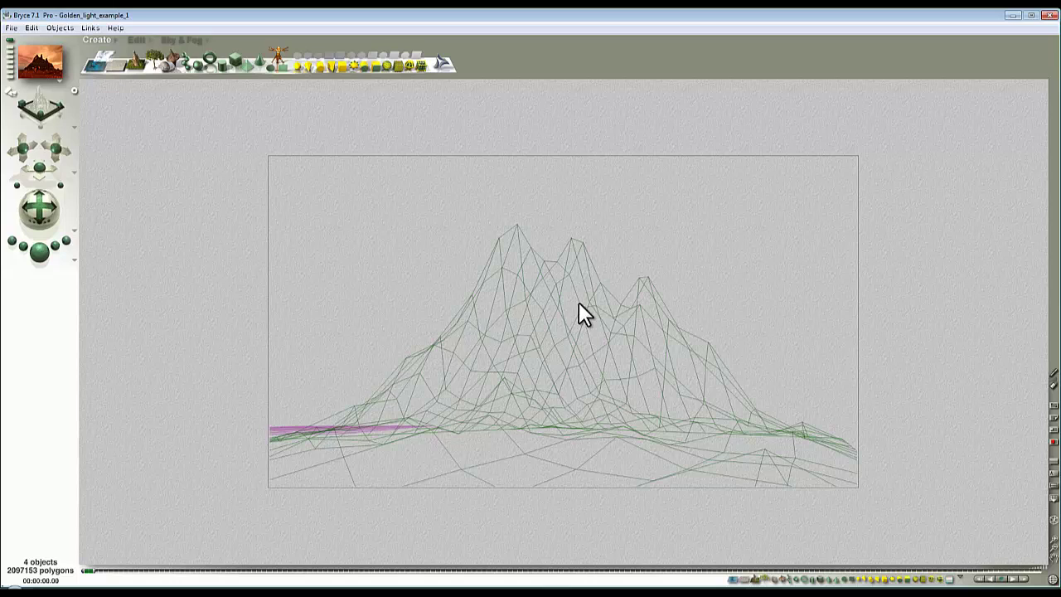
key(3)
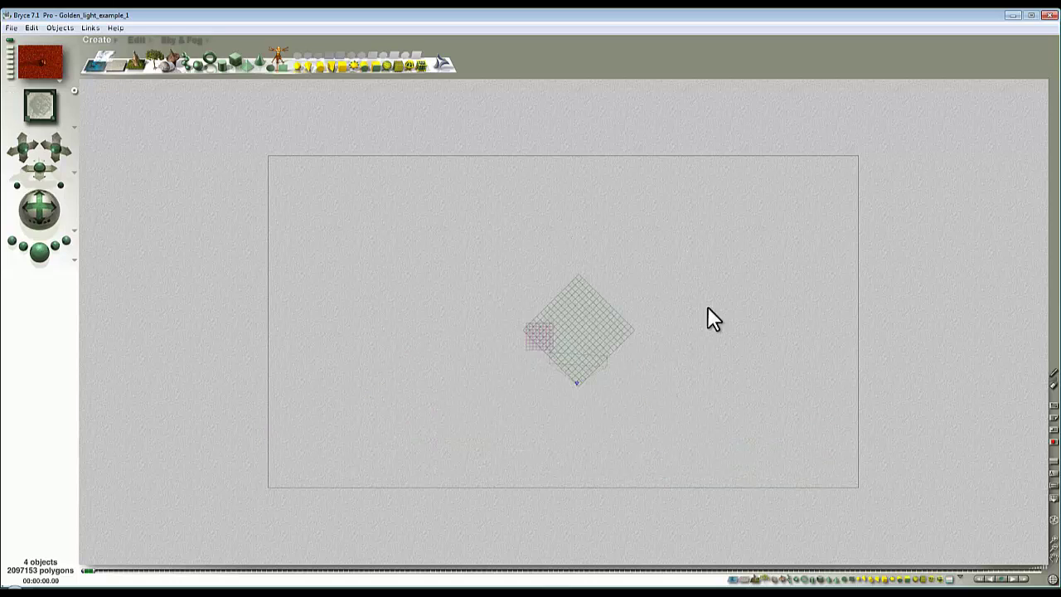
click(1053, 540)
click(1053, 541)
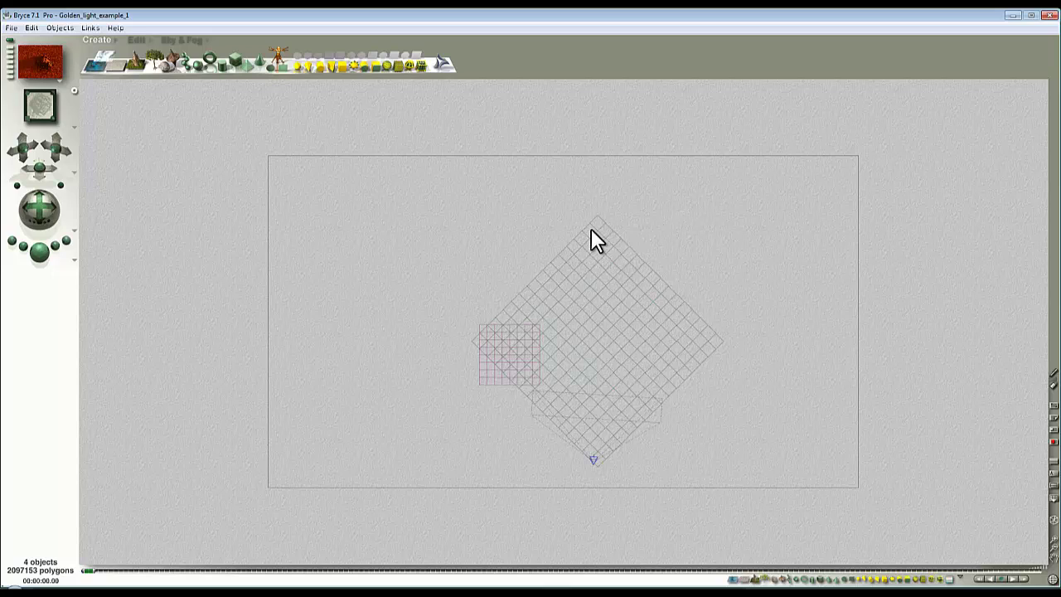
Select the terrain and the plane one after the other, and clear the selection.
click(642, 320)
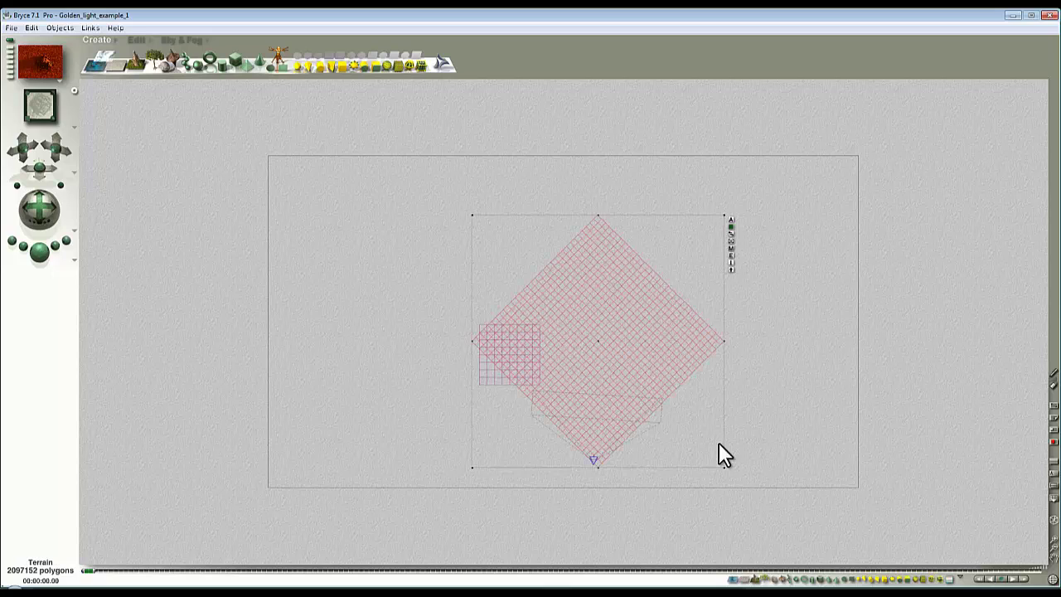
click(487, 375)
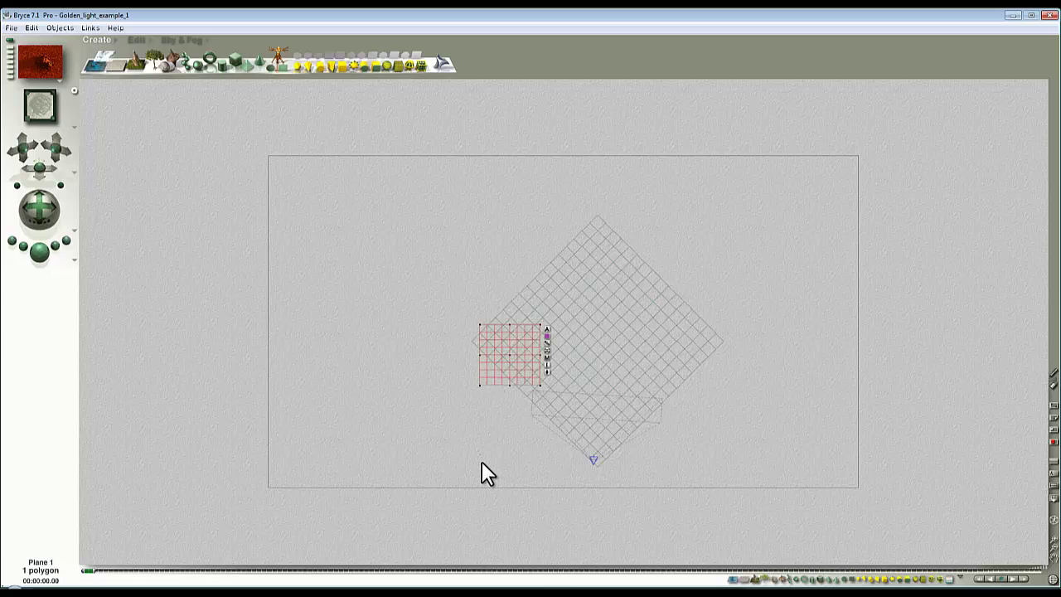
click(969, 580)
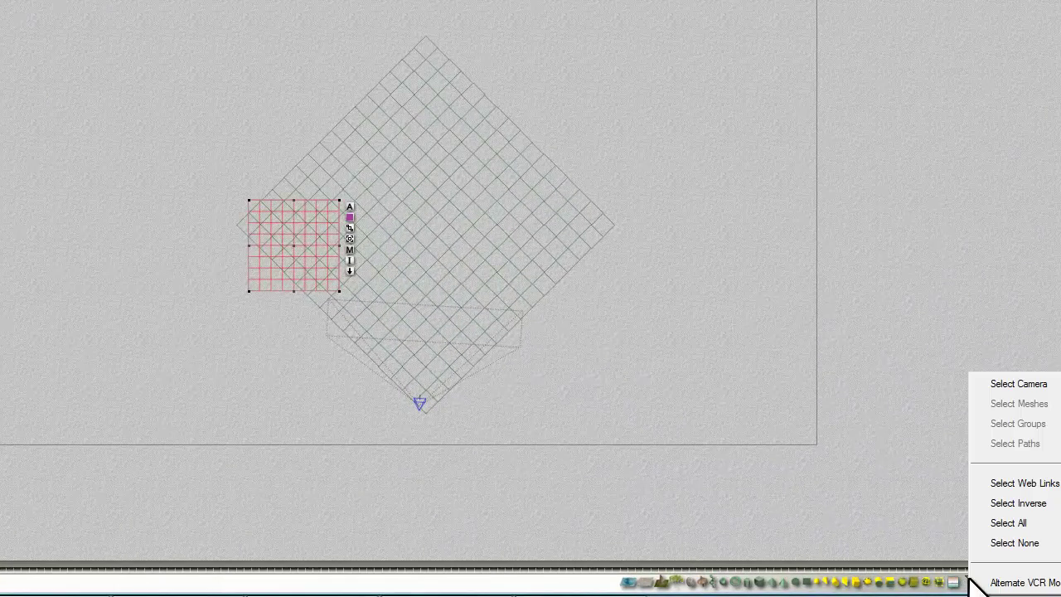
click(1010, 543)
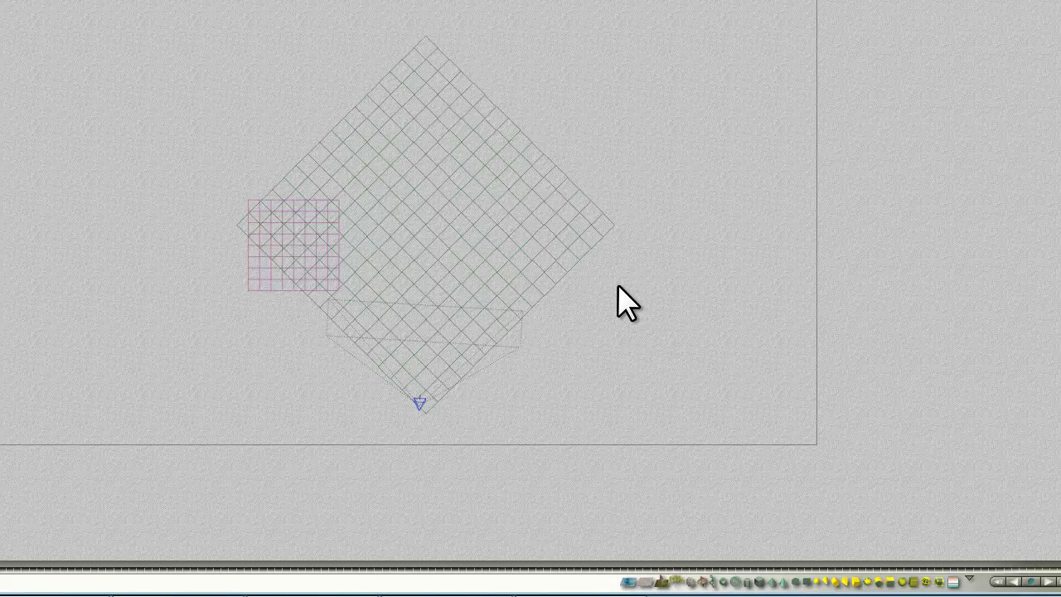
Pick Terrain from the overlapping objects, add the plane to the selection, and deselect everything.
right_click(303, 232)
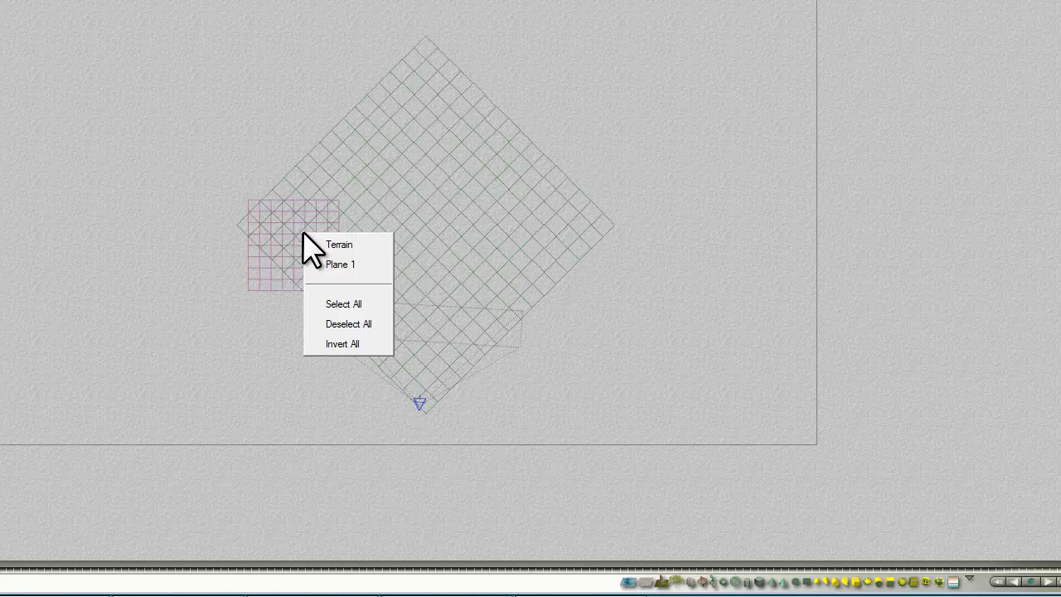
click(347, 245)
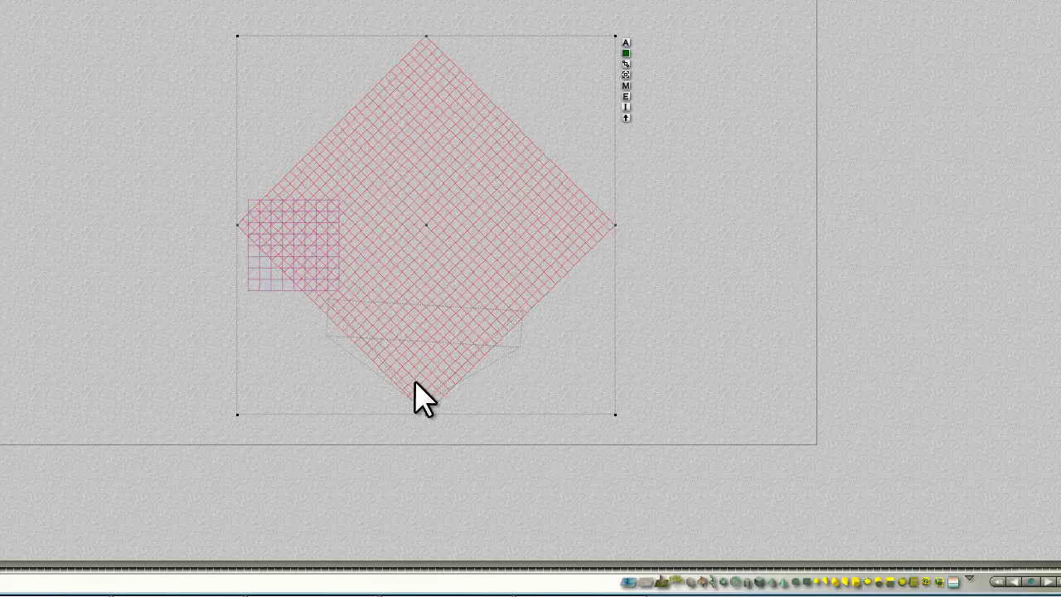
shift+click(263, 284)
shift+click(261, 280)
shift+click(544, 239)
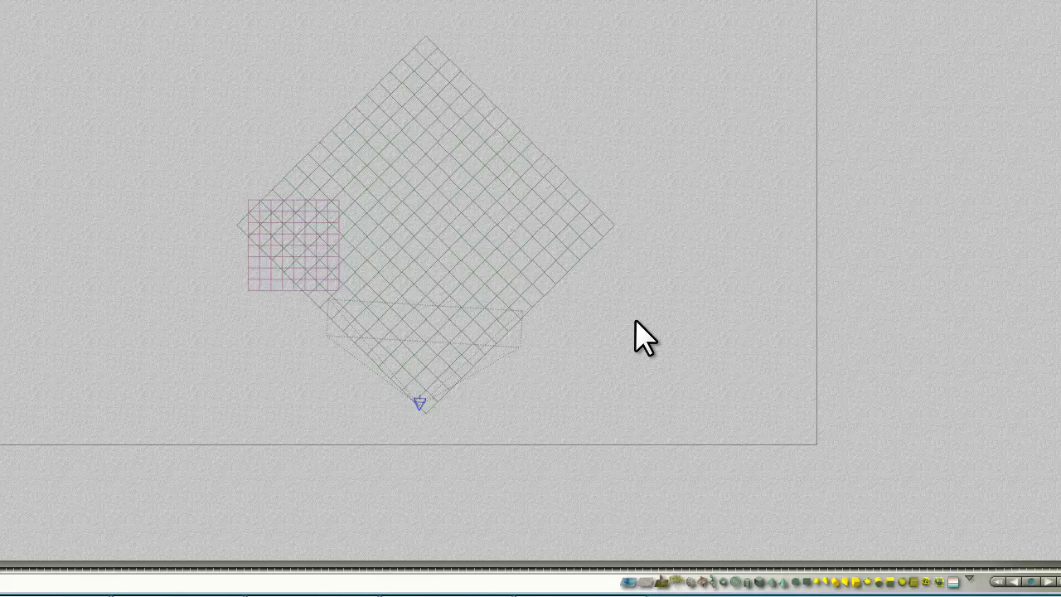
click(594, 237)
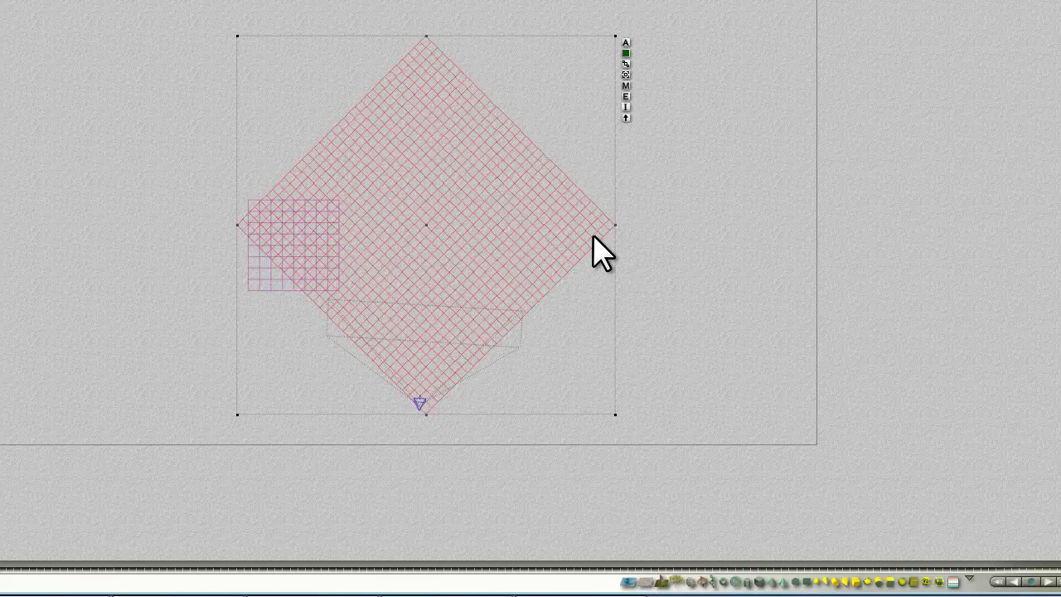
shift+click(593, 236)
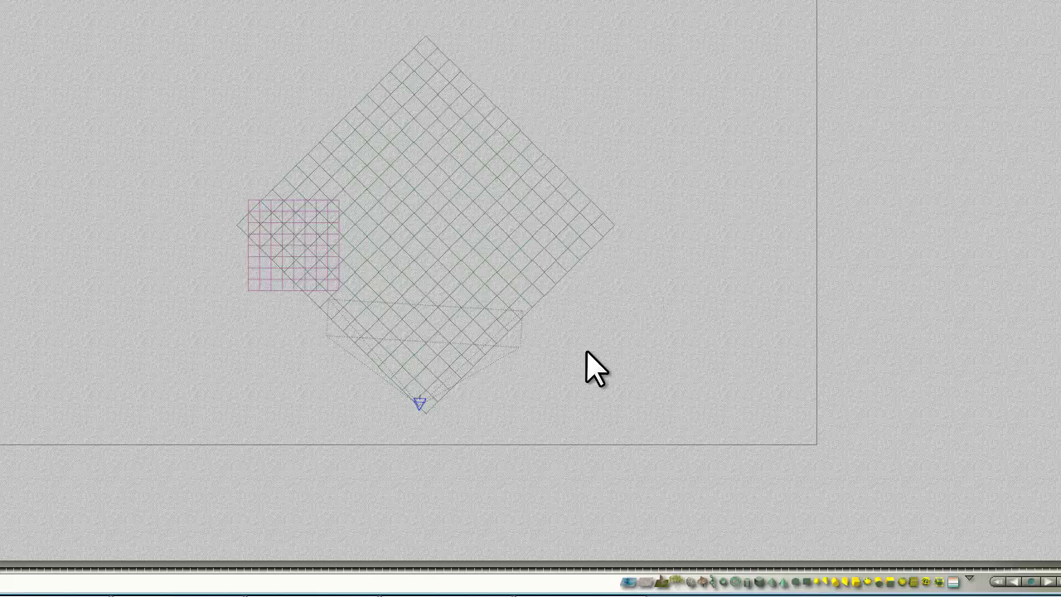
Select Plane 1 and Terrain together, first from the list of overlapping objects and again with a selection box, clearing each selection.
right_click(309, 234)
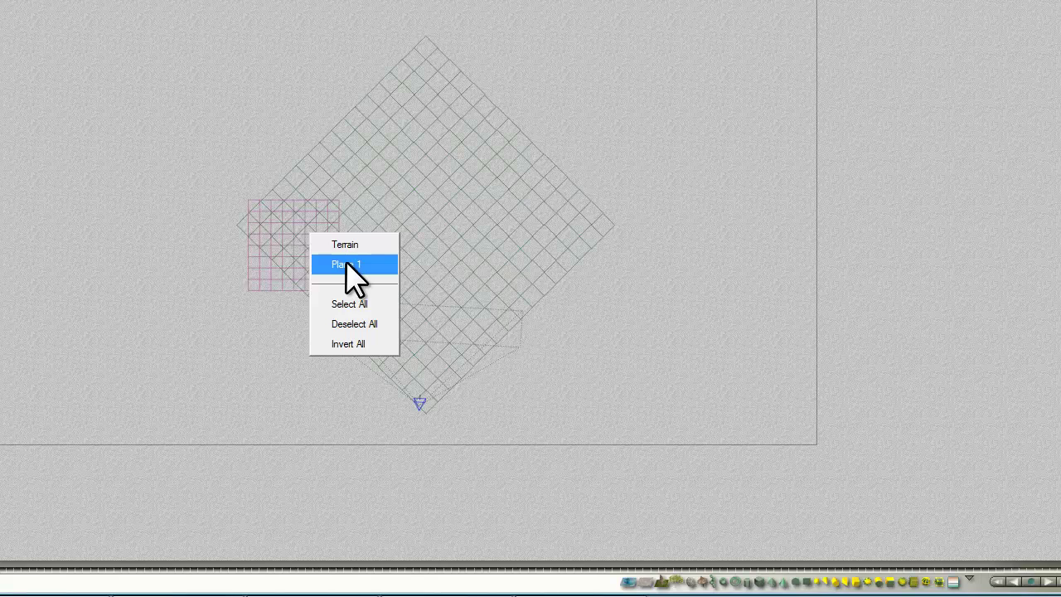
click(346, 264)
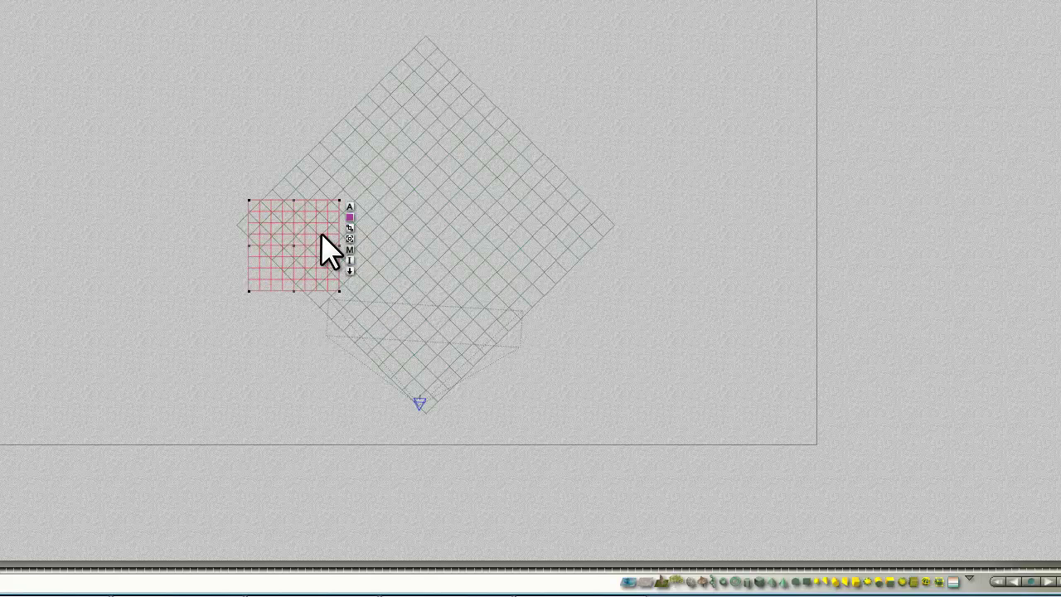
right_click(325, 242)
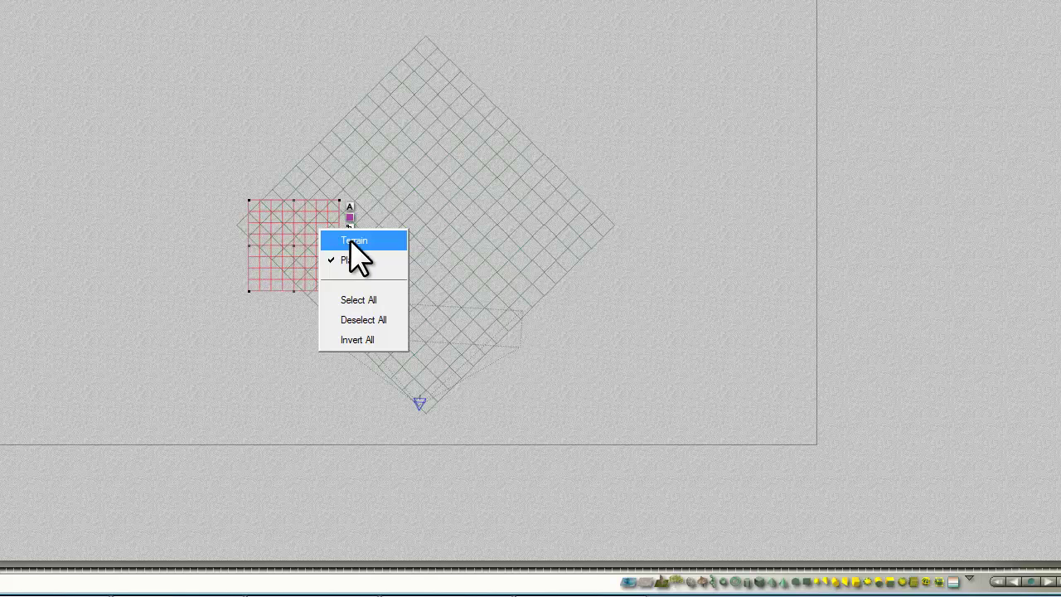
click(352, 242)
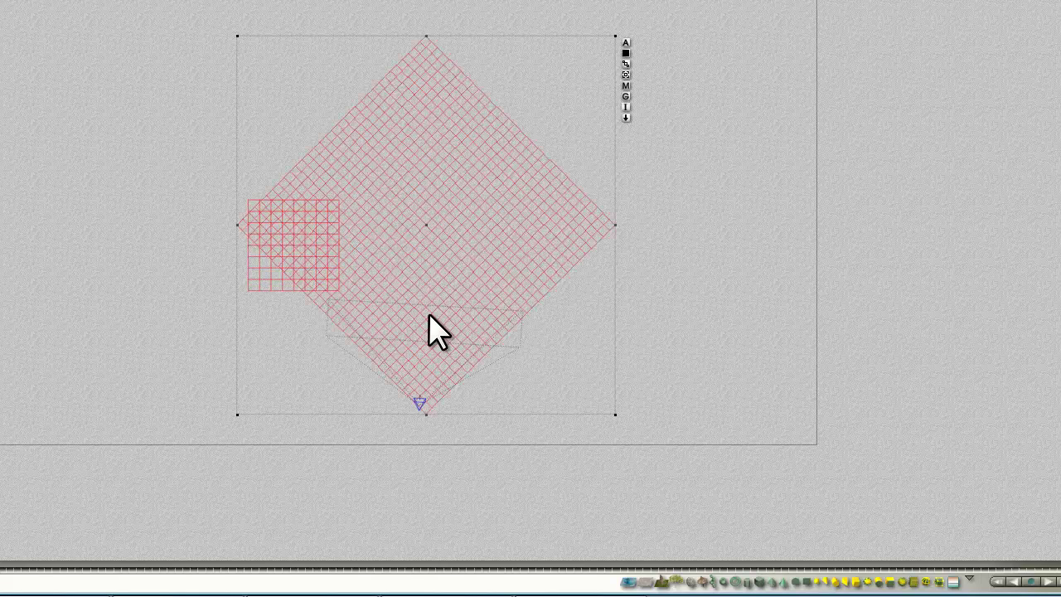
click(587, 381)
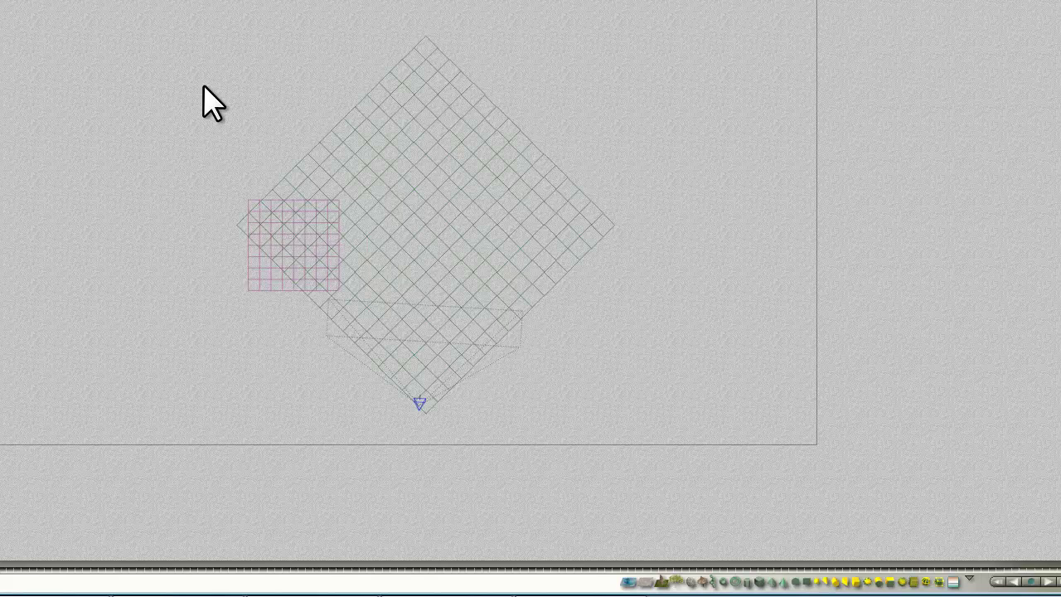
drag(172, 4, 661, 299)
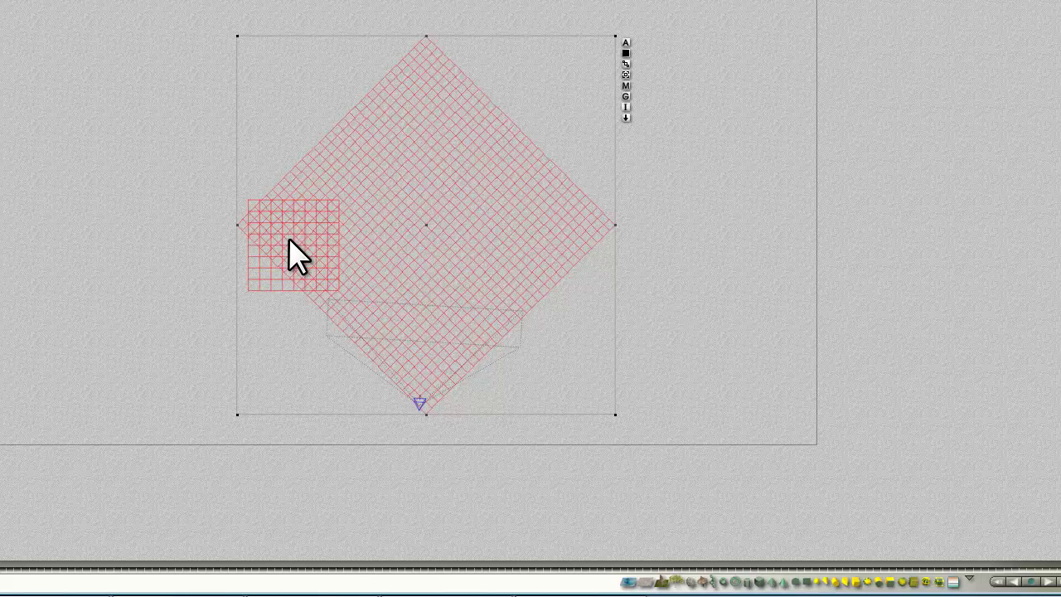
click(672, 216)
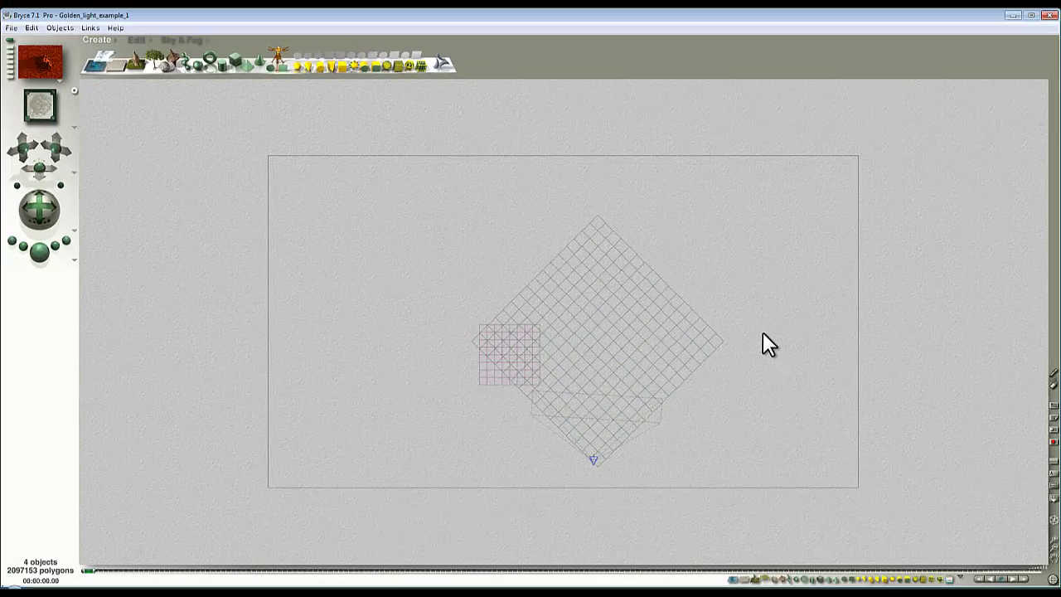
Return to the perspective view and open the mountain terrain's material in the Materials Lab.
key(2)
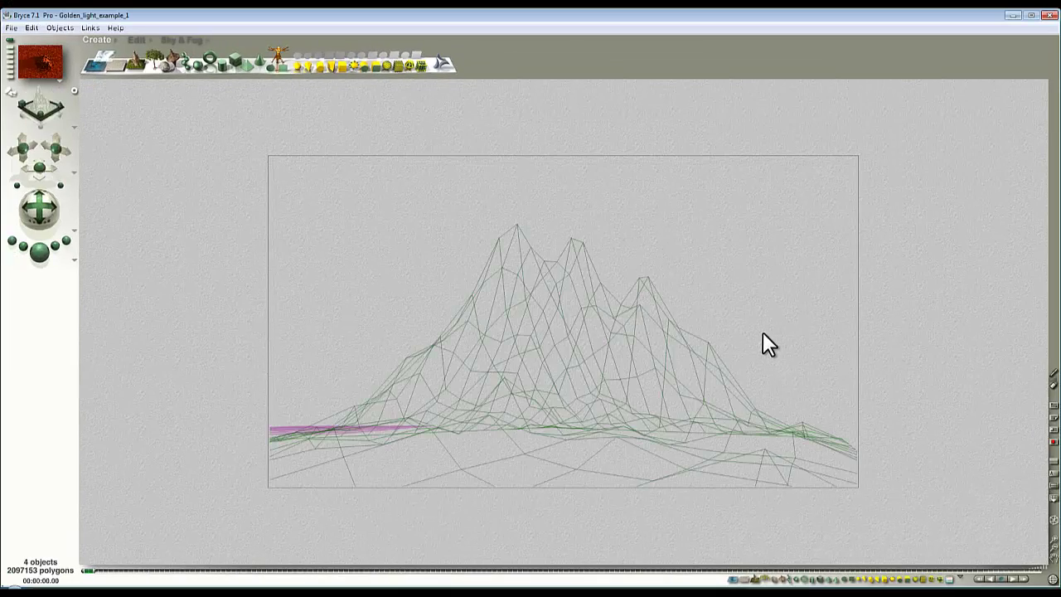
click(579, 247)
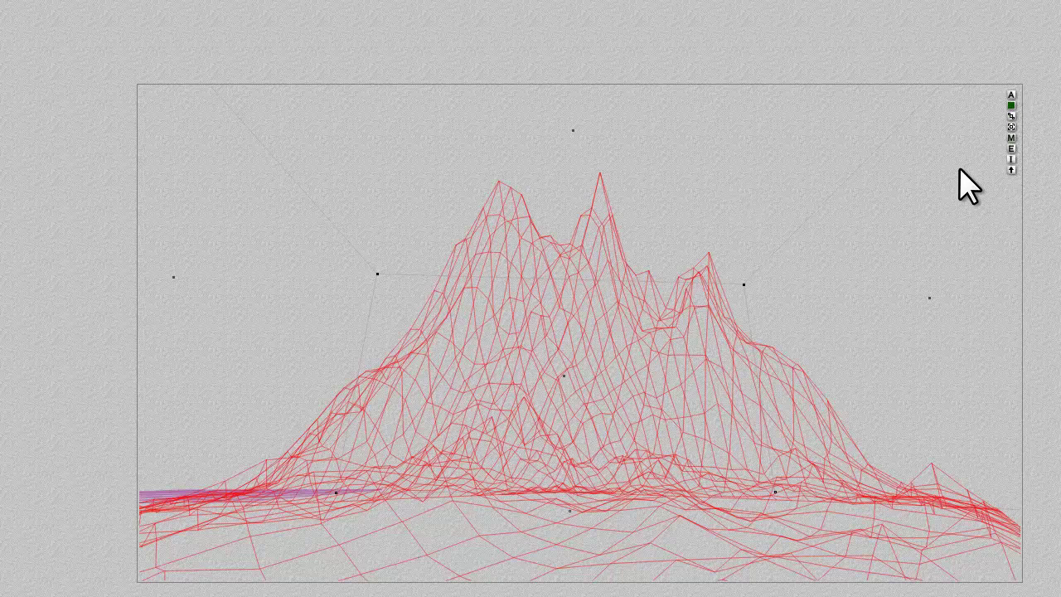
click(1010, 137)
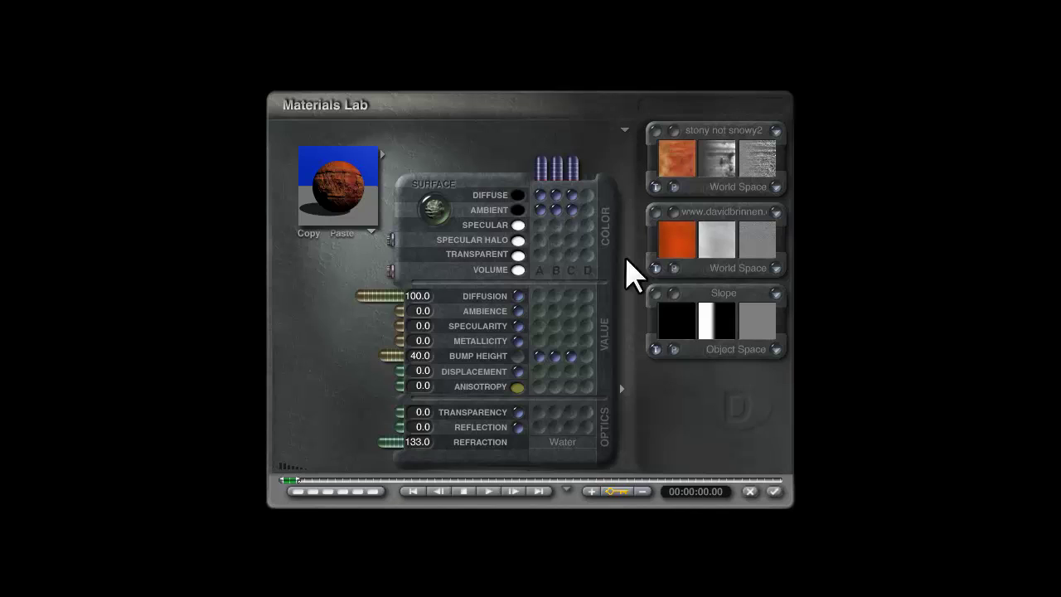
Add a category named Tutorial_cat to the +0 group of the material library.
click(379, 154)
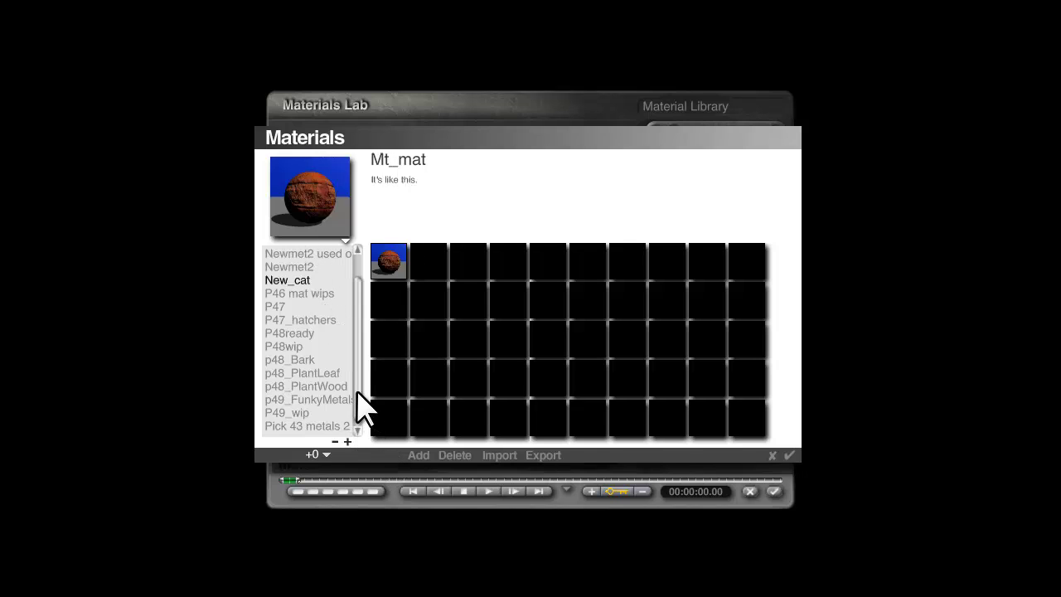
drag(356, 403, 346, 466)
click(325, 456)
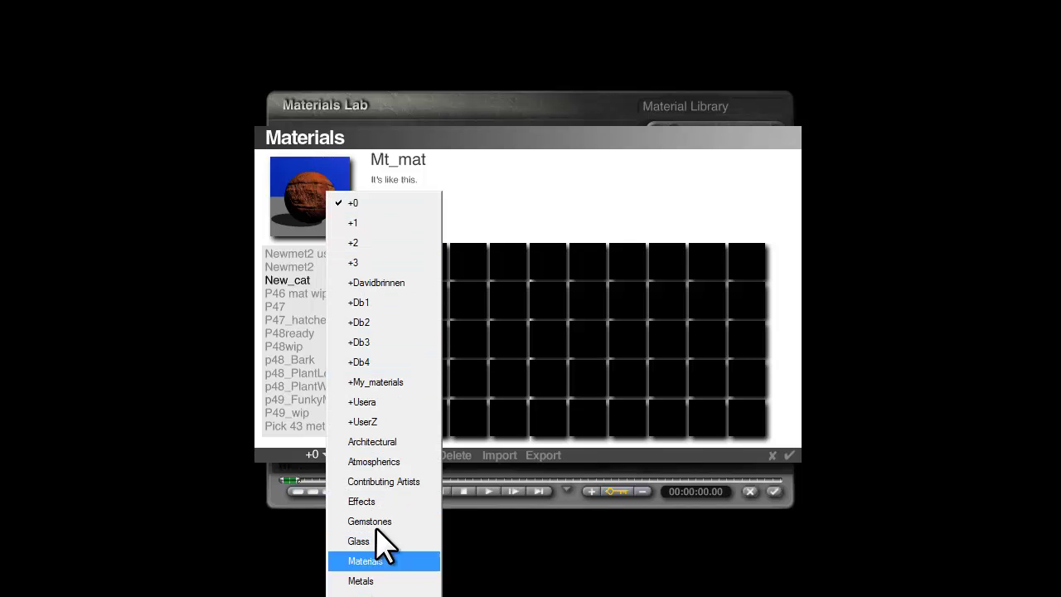
click(133, 479)
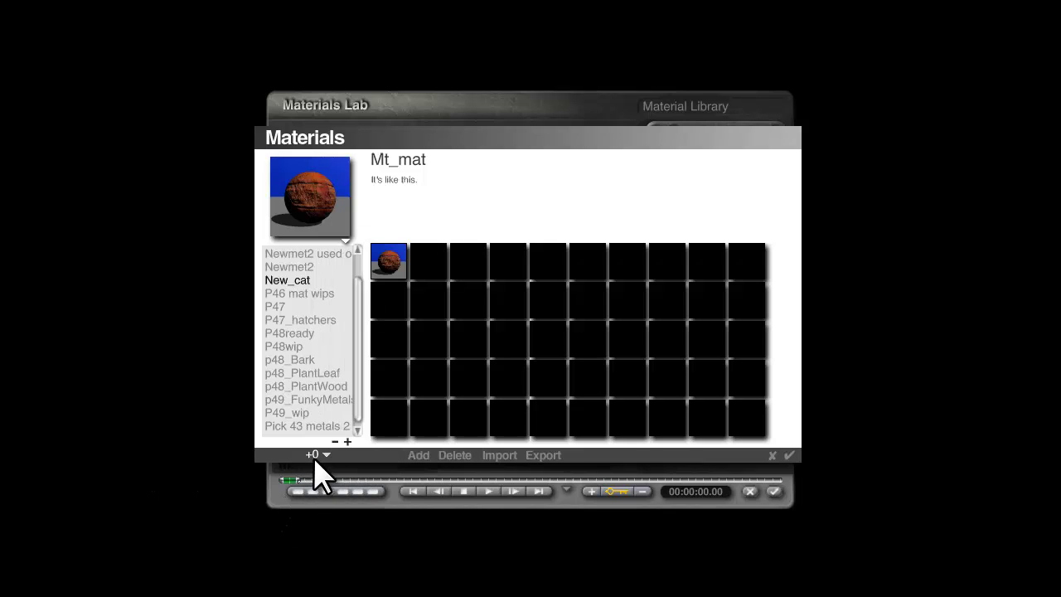
scroll(362, 372, up, 3)
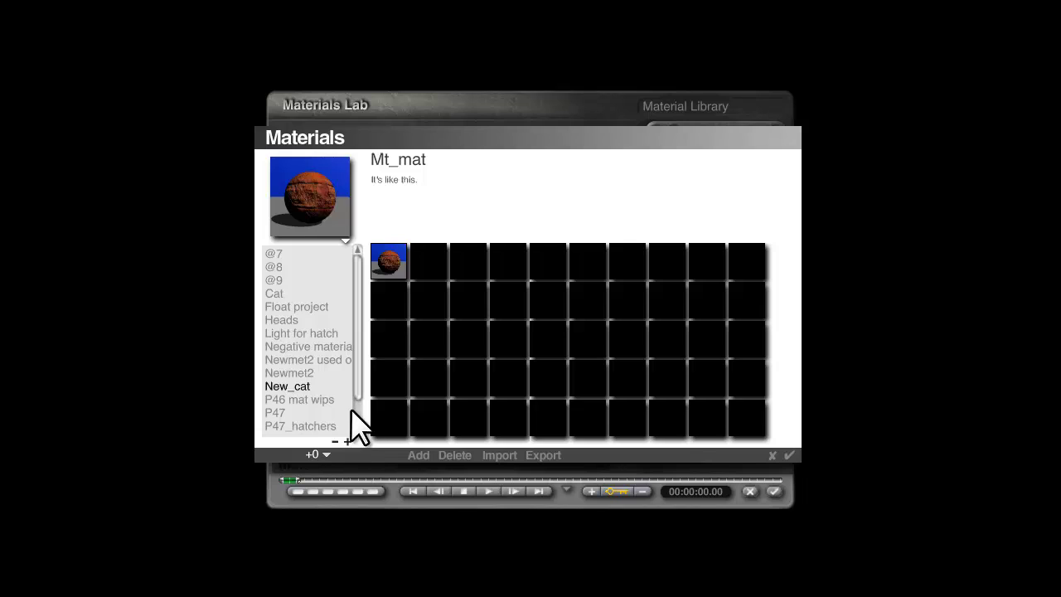
click(347, 442)
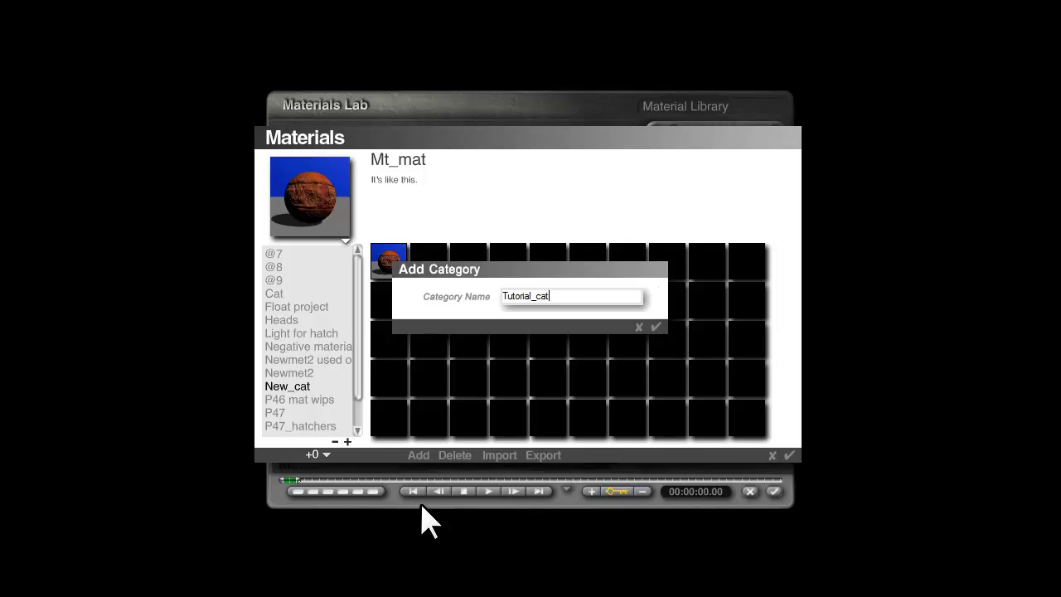
key(Return)
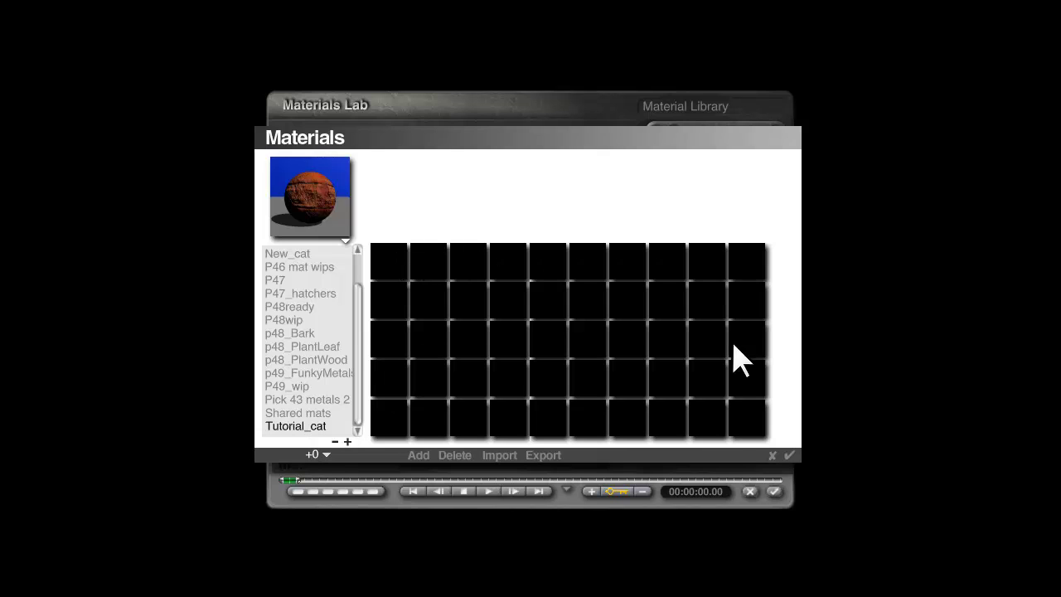
Save the terrain's material as a preset named My_mt_mat in Tutorial_cat and accept the material.
click(418, 456)
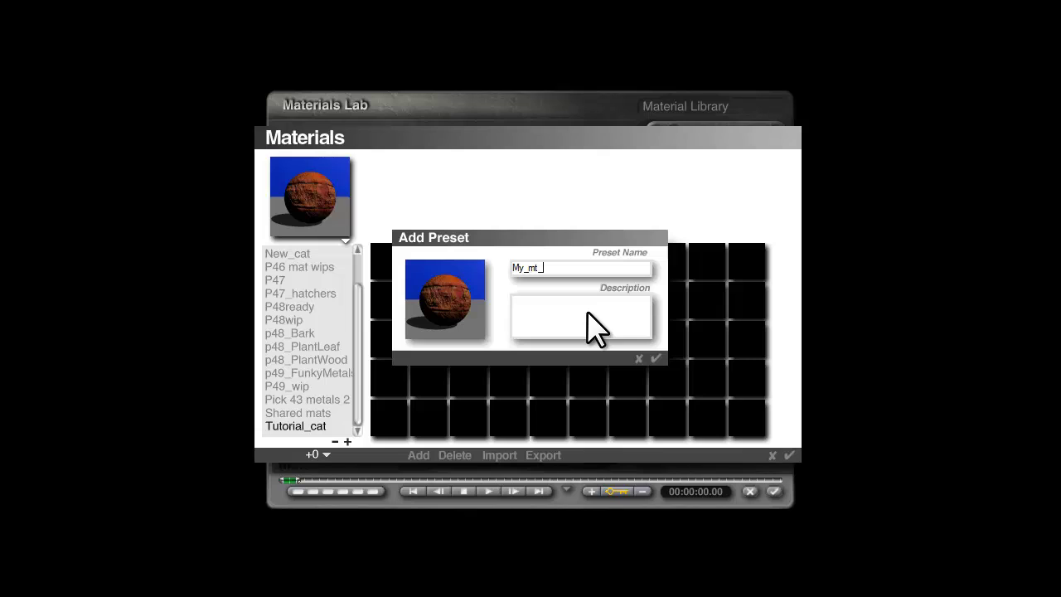
key(Return)
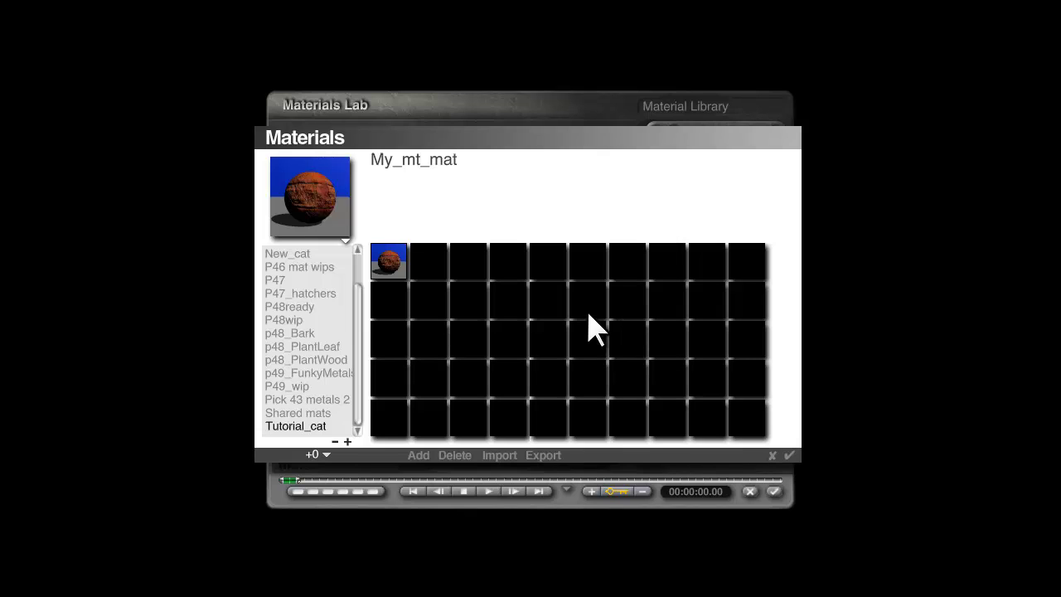
click(391, 266)
click(789, 456)
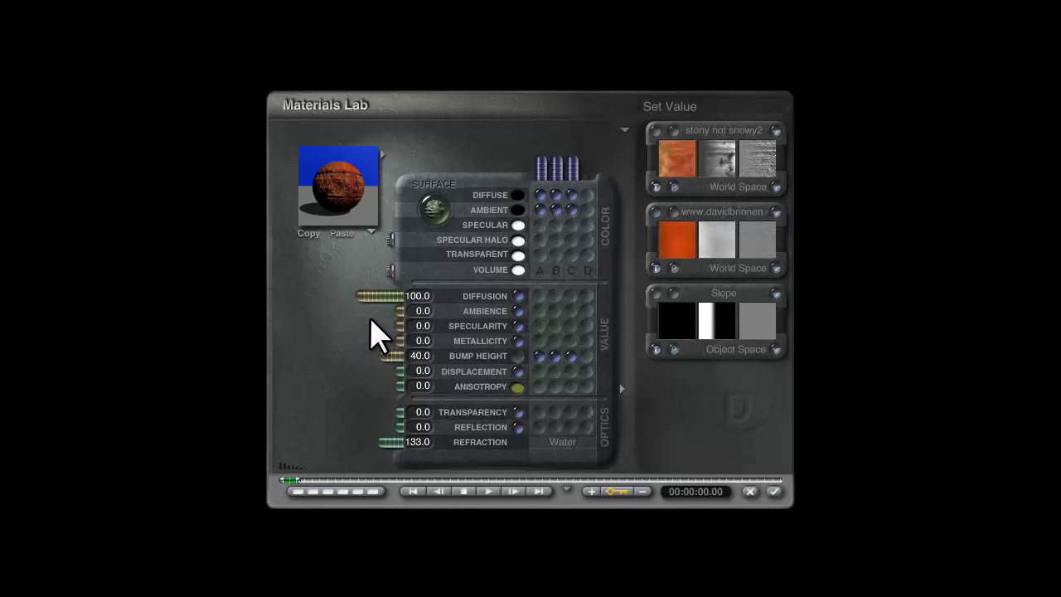
click(774, 491)
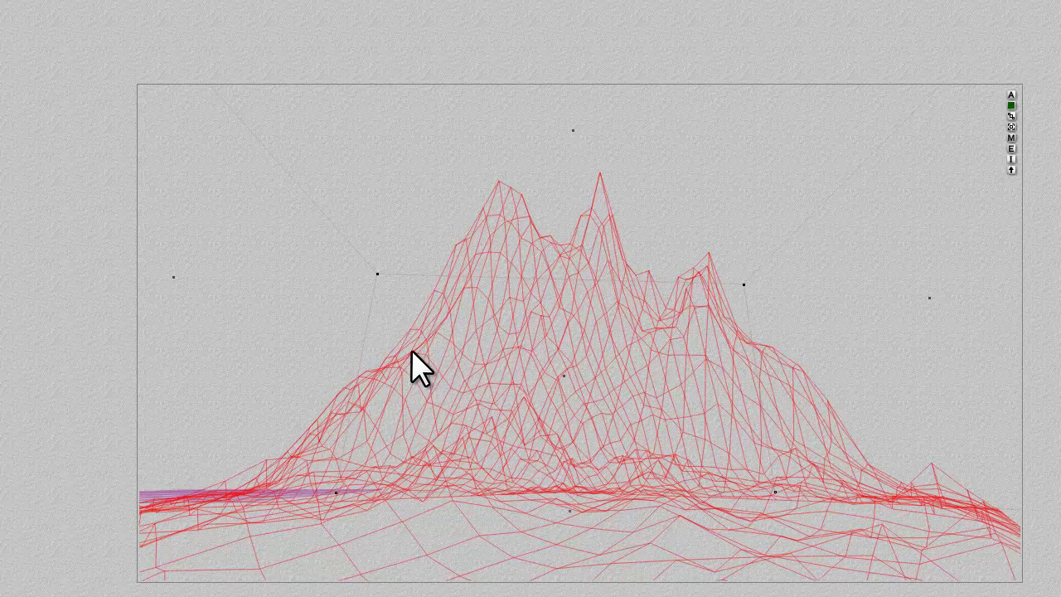
Select the plane, open its material's library and save the material as a preset named Plane material in Tutorial_cat.
click(163, 492)
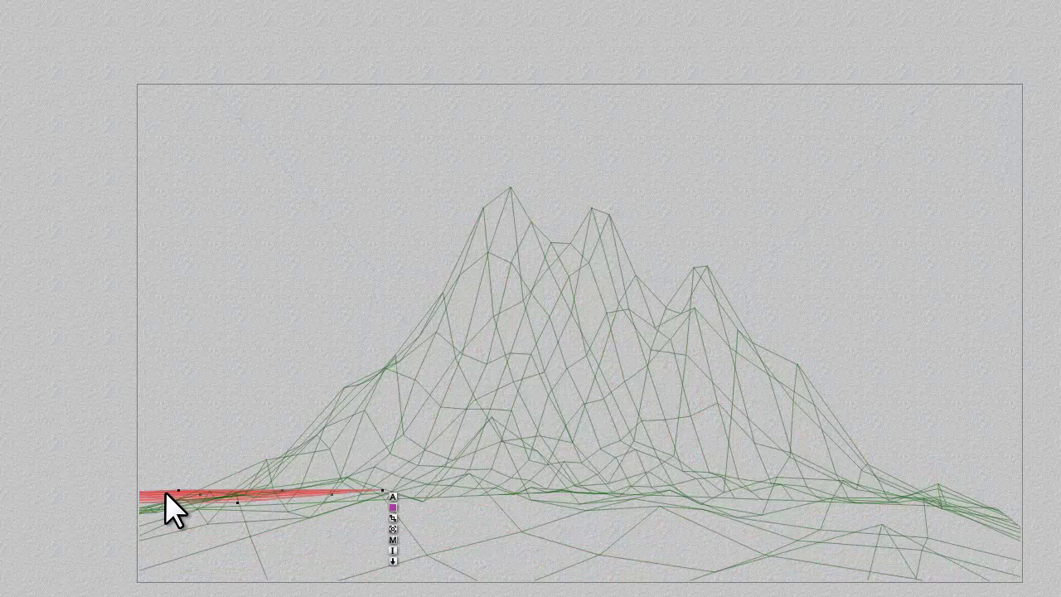
click(393, 538)
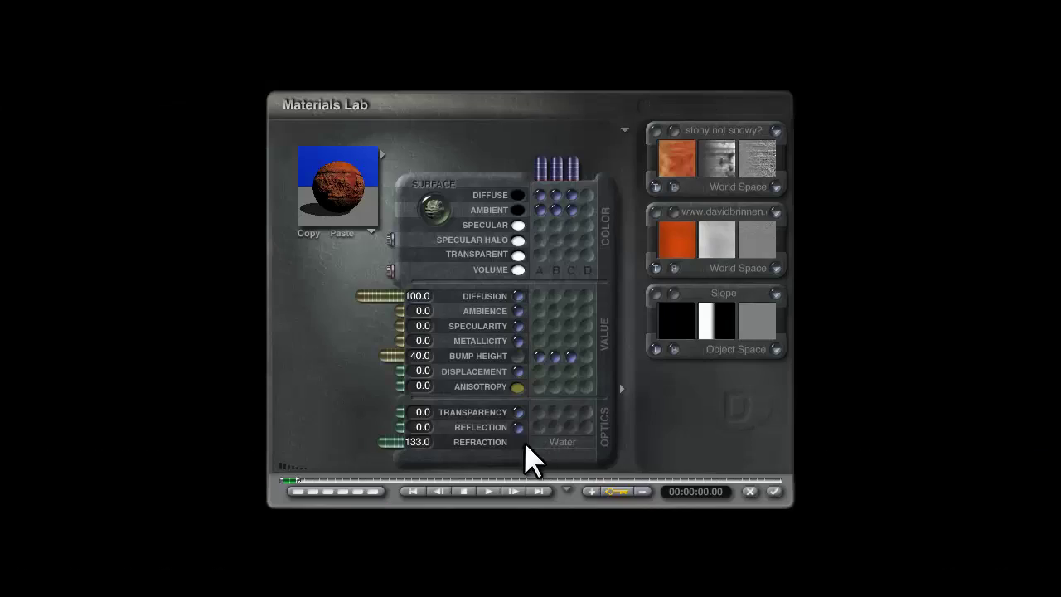
click(382, 152)
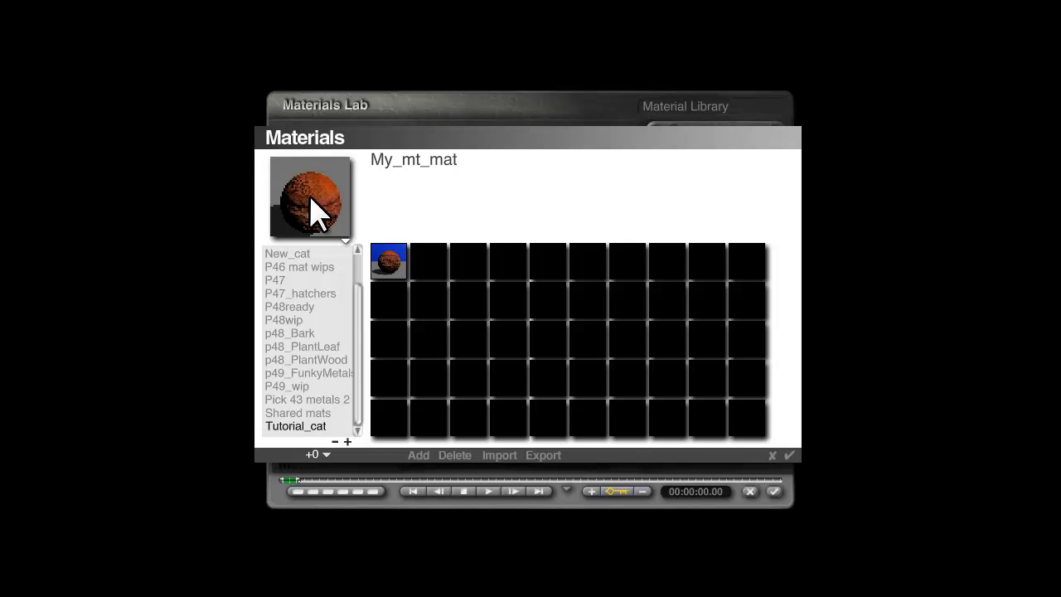
click(417, 455)
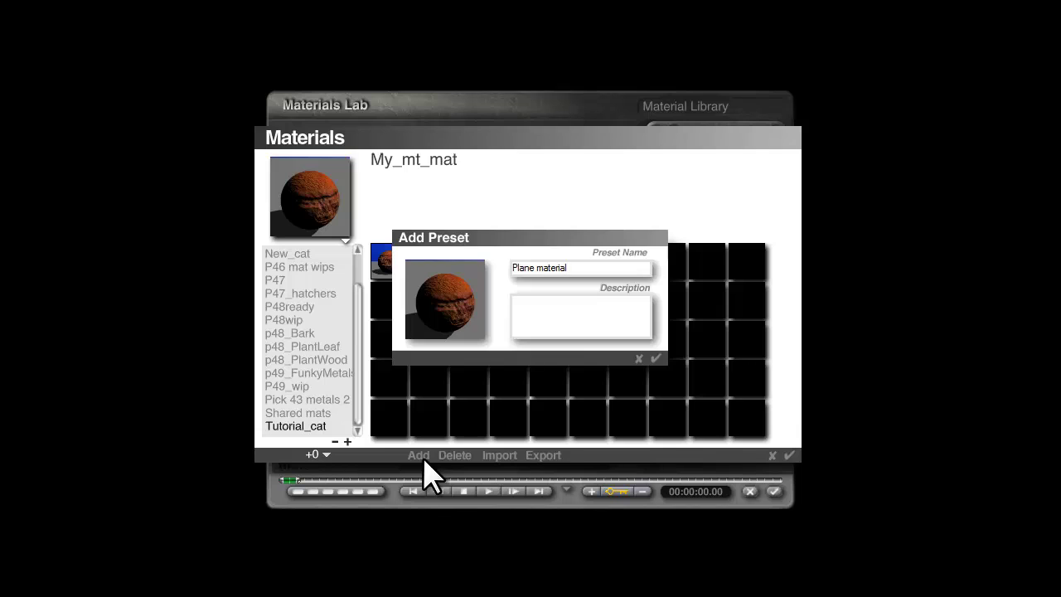
key(Return)
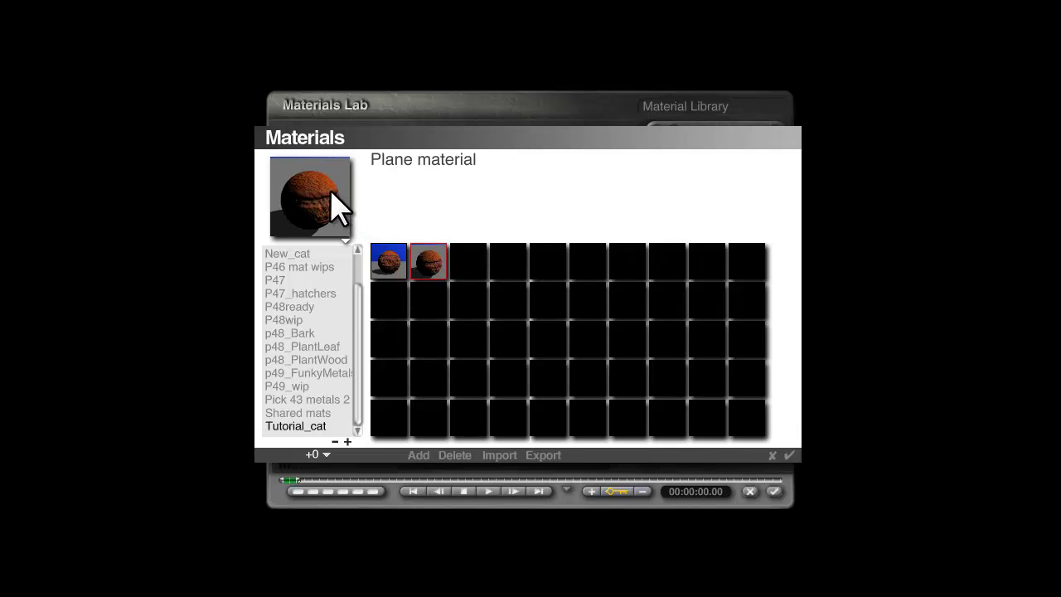
Delete the Plane material preset from Tutorial_cat, and accept the library and the plane's material.
click(457, 455)
click(600, 307)
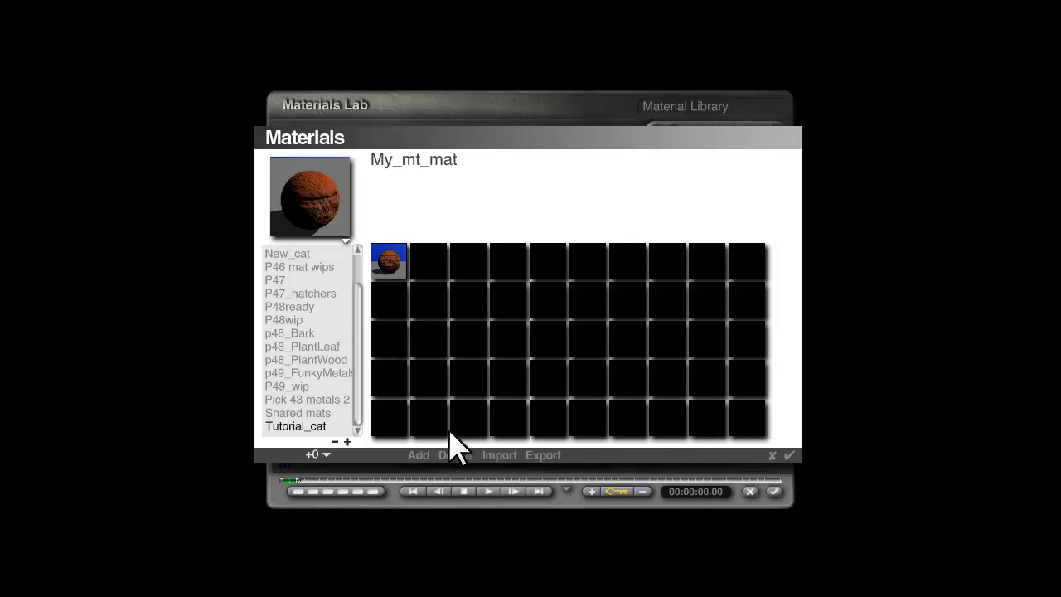
click(788, 456)
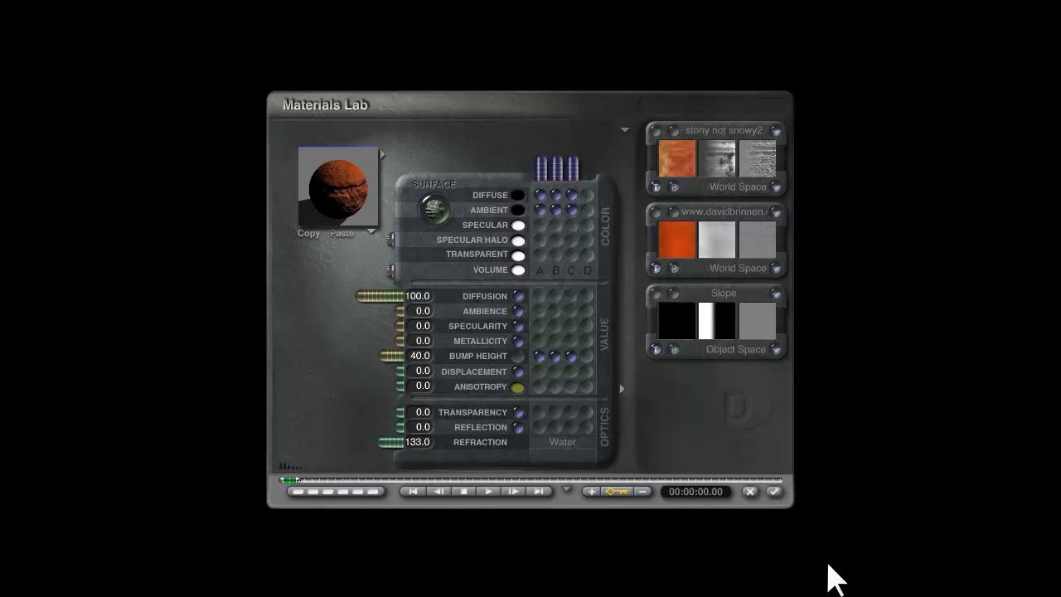
click(774, 491)
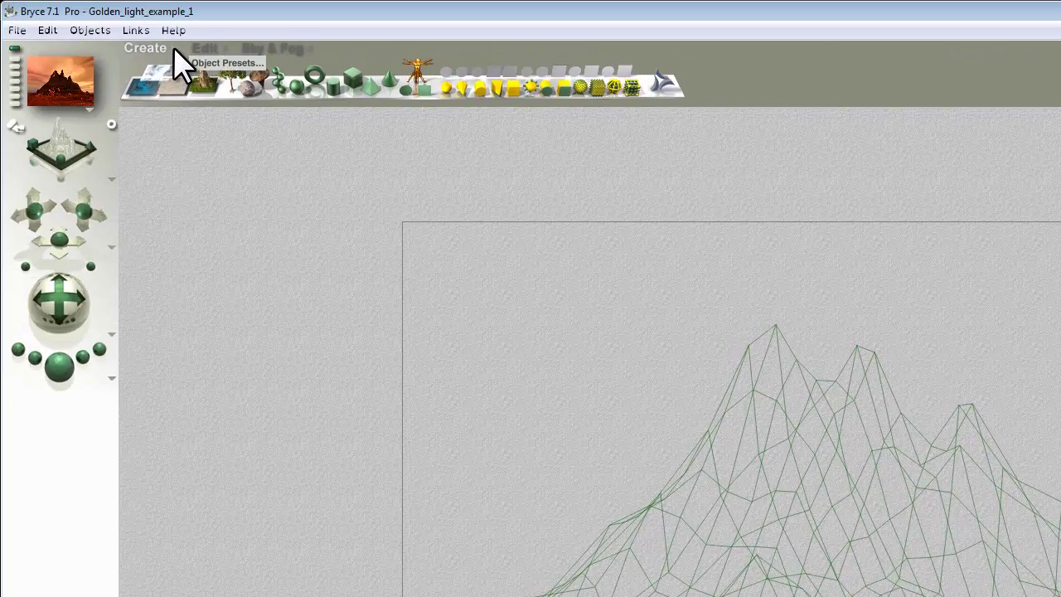
Add a category named Our_Cat to the Installed group of the object library.
click(173, 47)
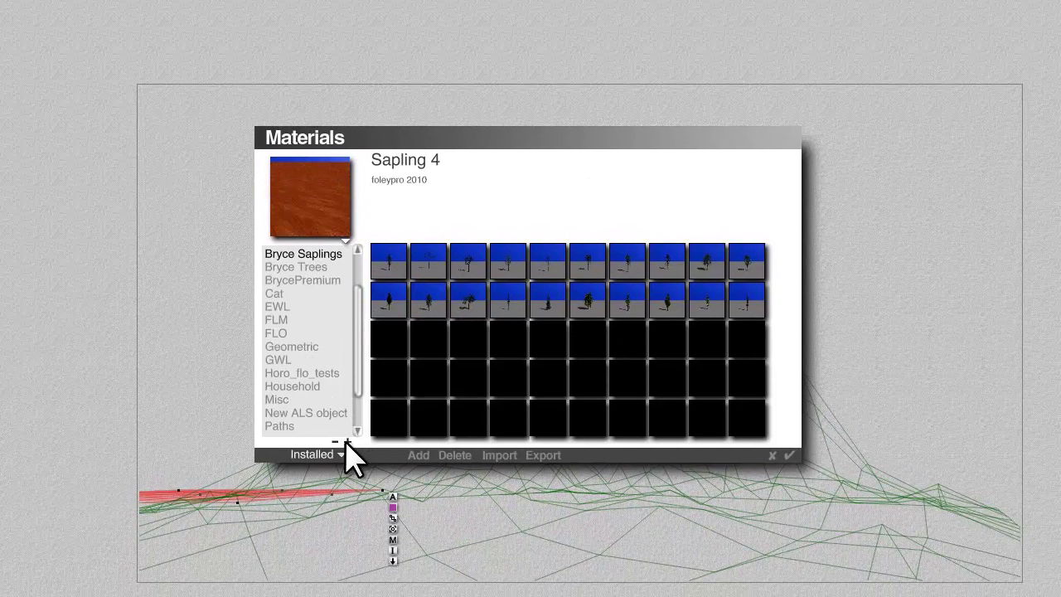
click(347, 442)
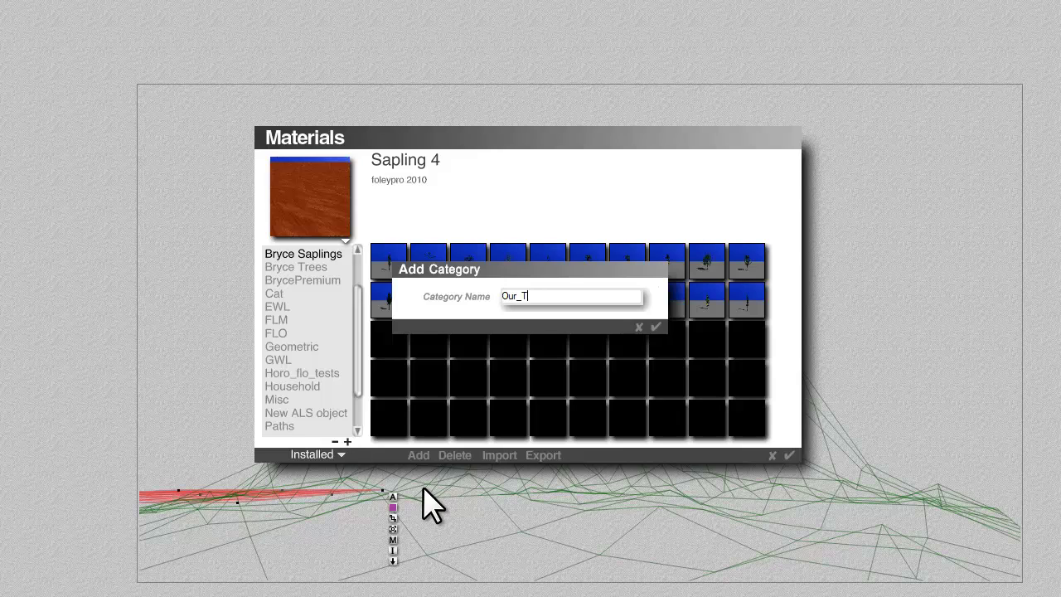
key(Return)
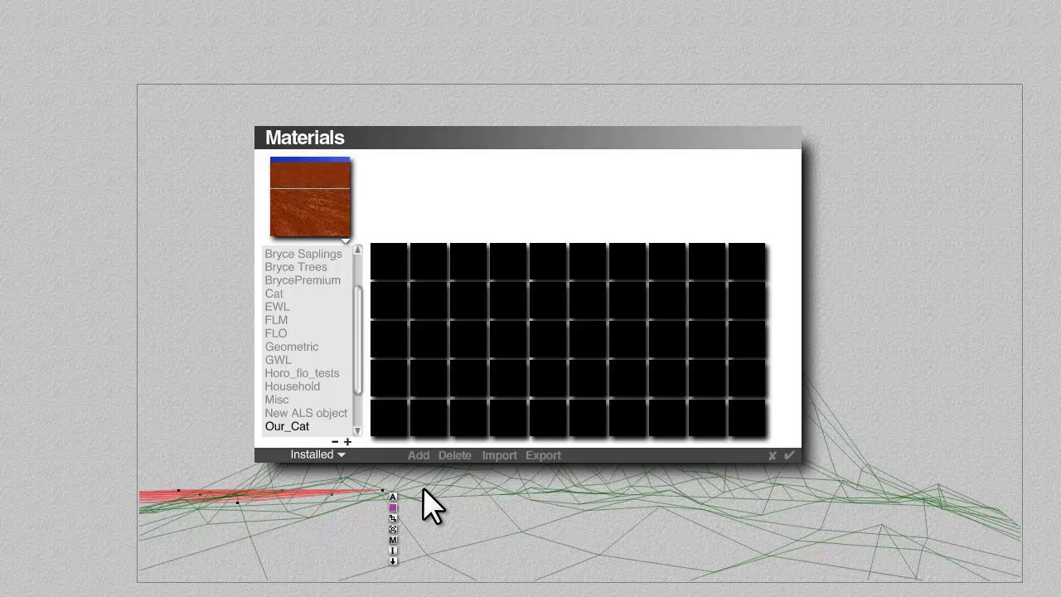
Save the selected plane in Our_Cat as an object preset named Plane 1 with the description "hello", and accept the library.
mouse_move(319, 214)
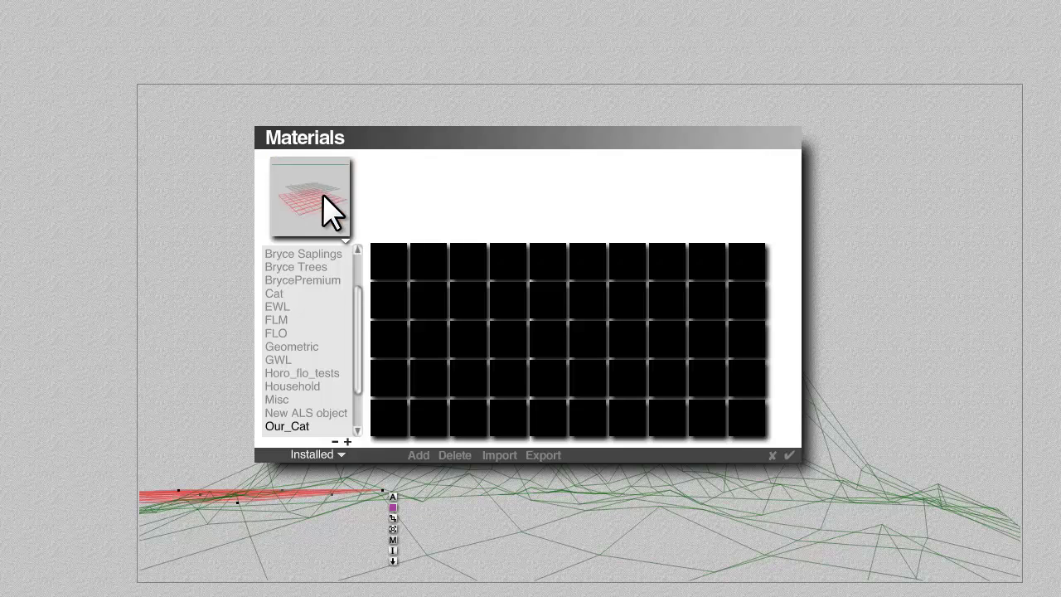
click(416, 453)
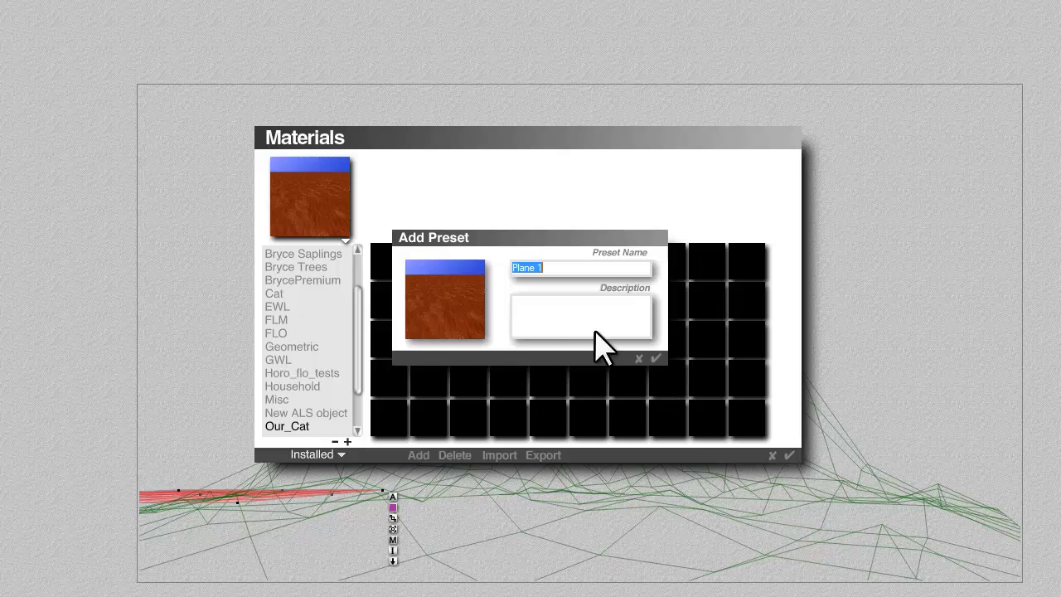
click(567, 323)
text(hello)
key(Return)
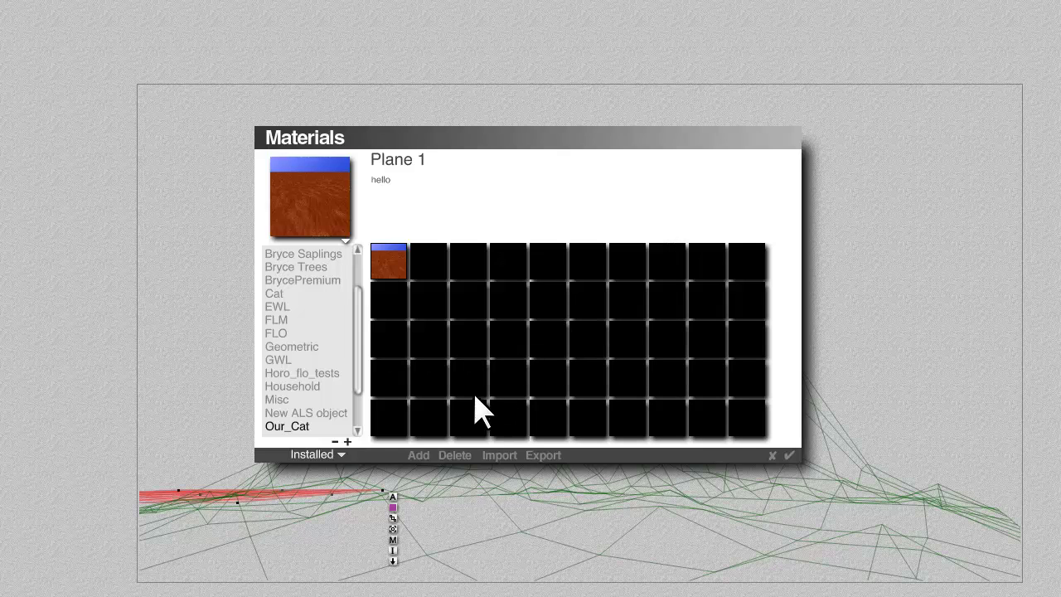
click(790, 456)
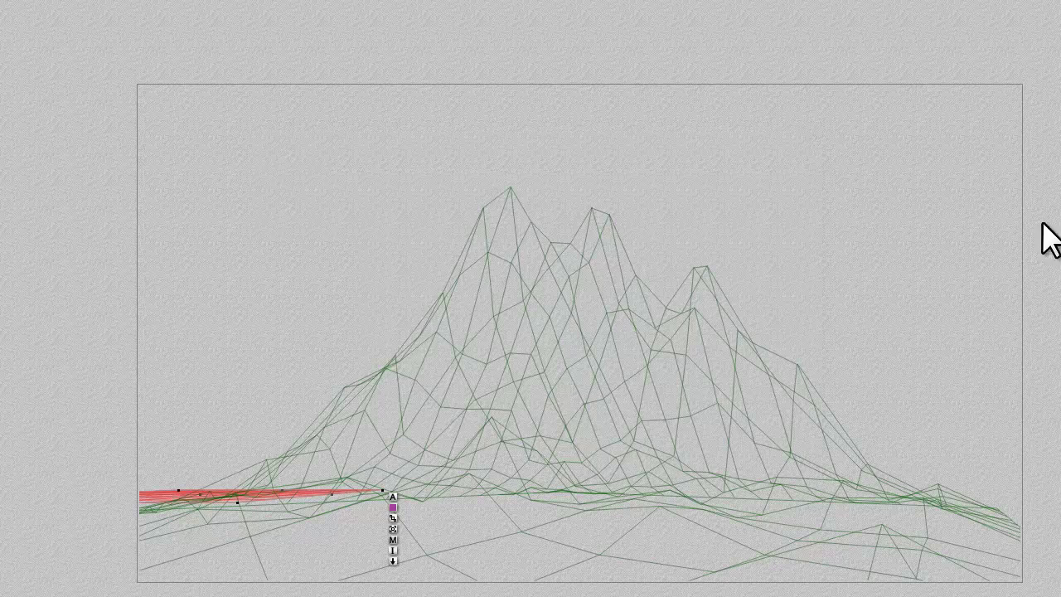
Select the mountain terrain and save it in Our_Cat as an object preset named Terrain with the description "there".
click(607, 226)
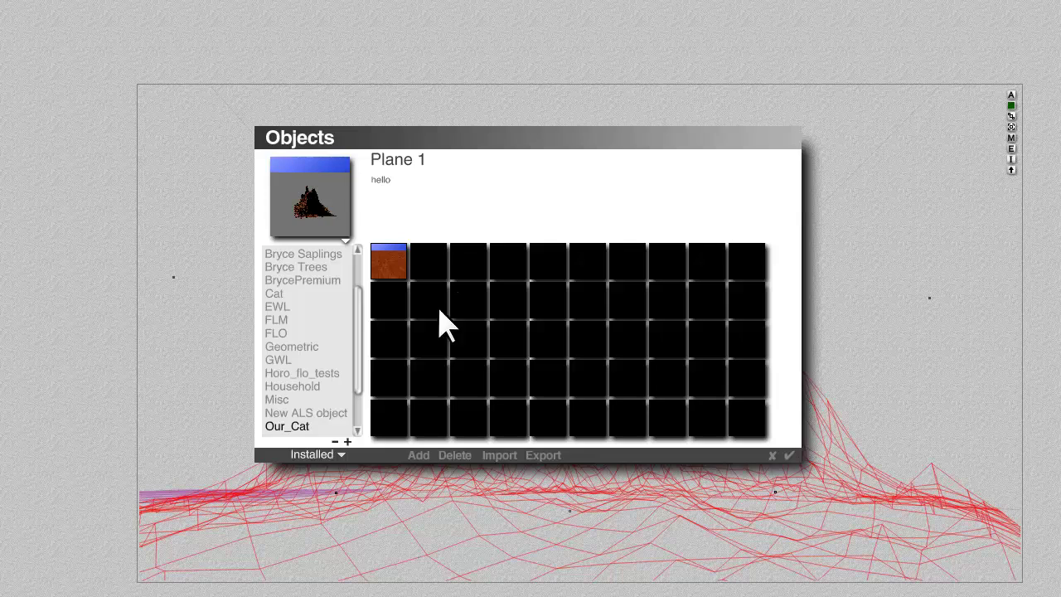
click(417, 455)
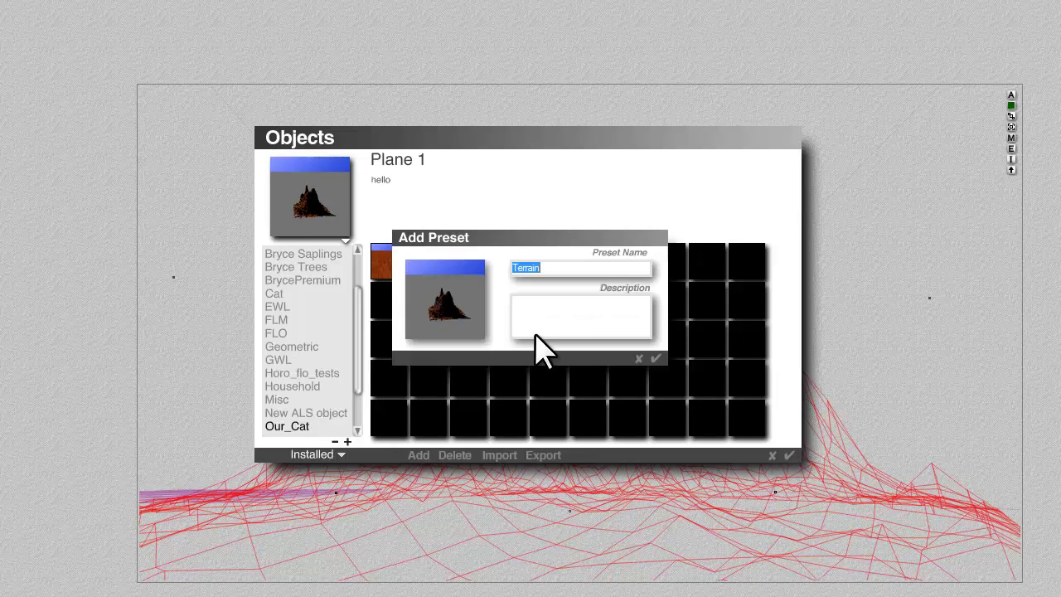
click(548, 311)
key(Return)
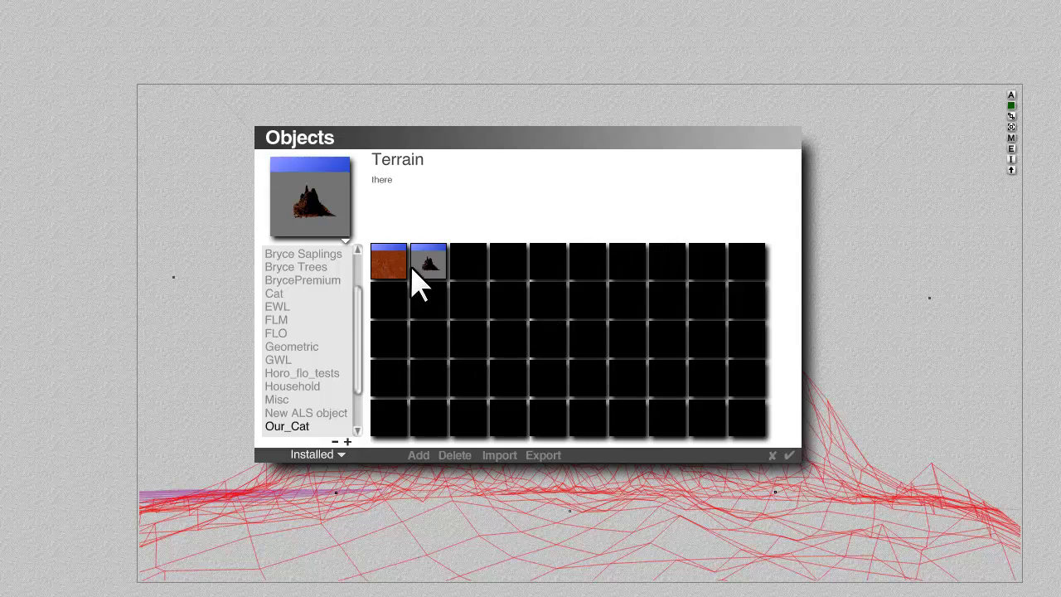
mouse_move(332, 232)
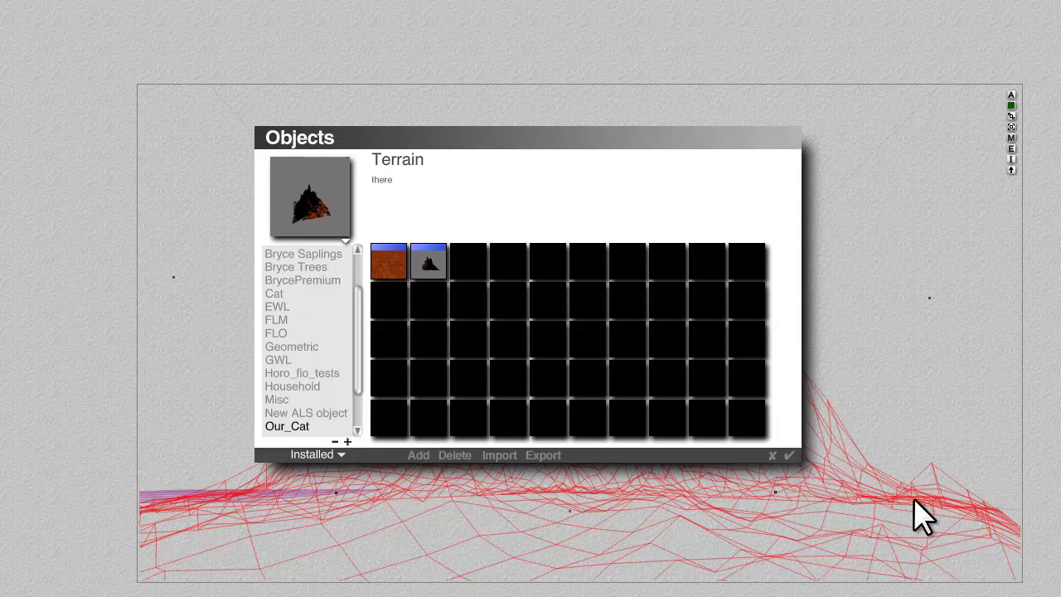
click(787, 455)
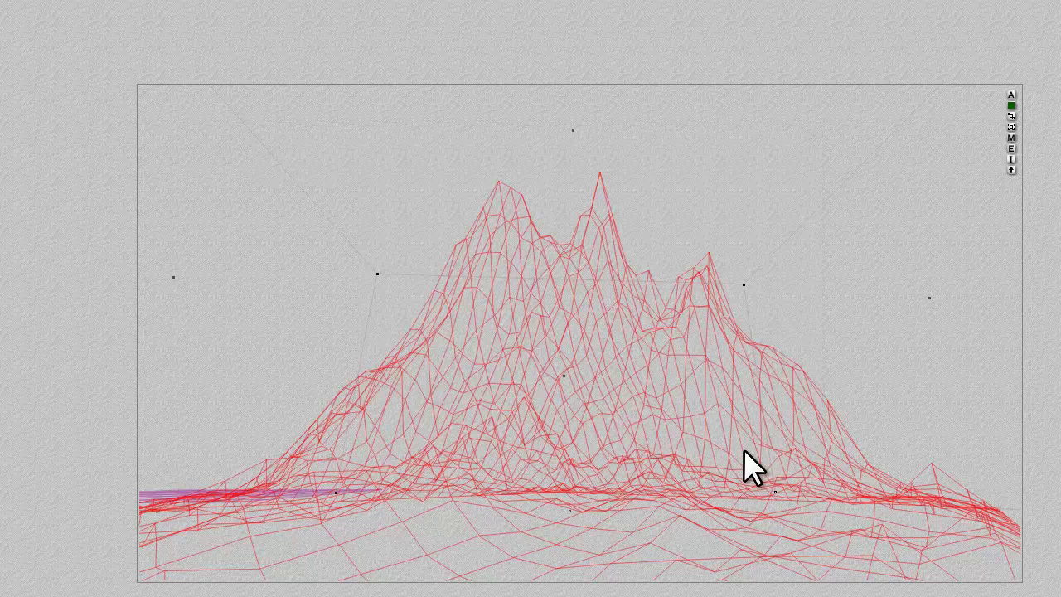
Add the plane to the terrain selection and preview the pair in the object library, closing it without saving.
ctrl+click(157, 498)
click(177, 501)
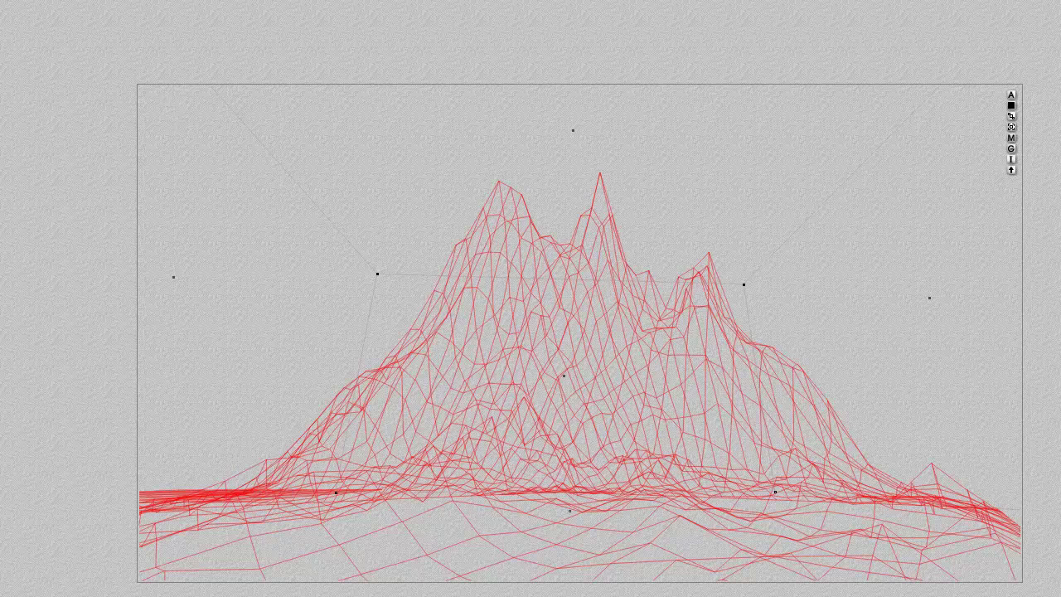
click(29, 11)
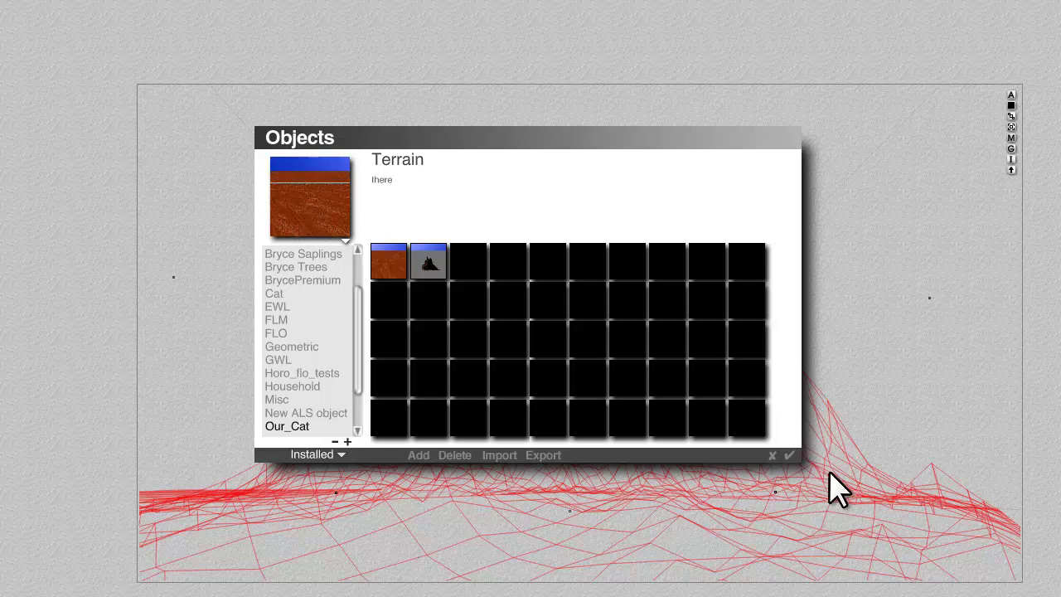
click(772, 456)
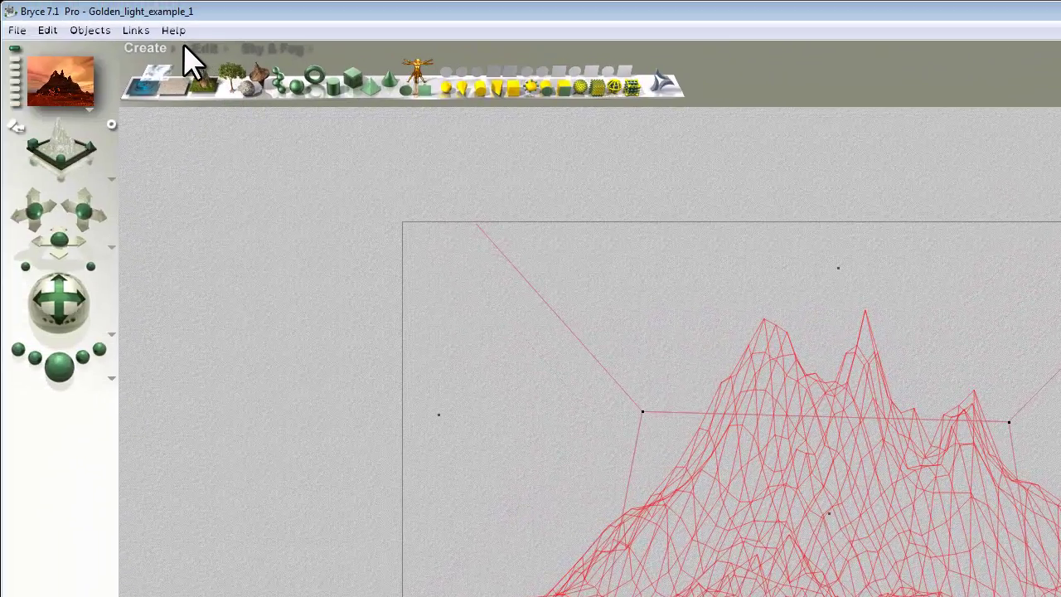
Group the plane and terrain and save the group in Our_Cat as a preset named Plane and Terrain with the description "done".
click(173, 47)
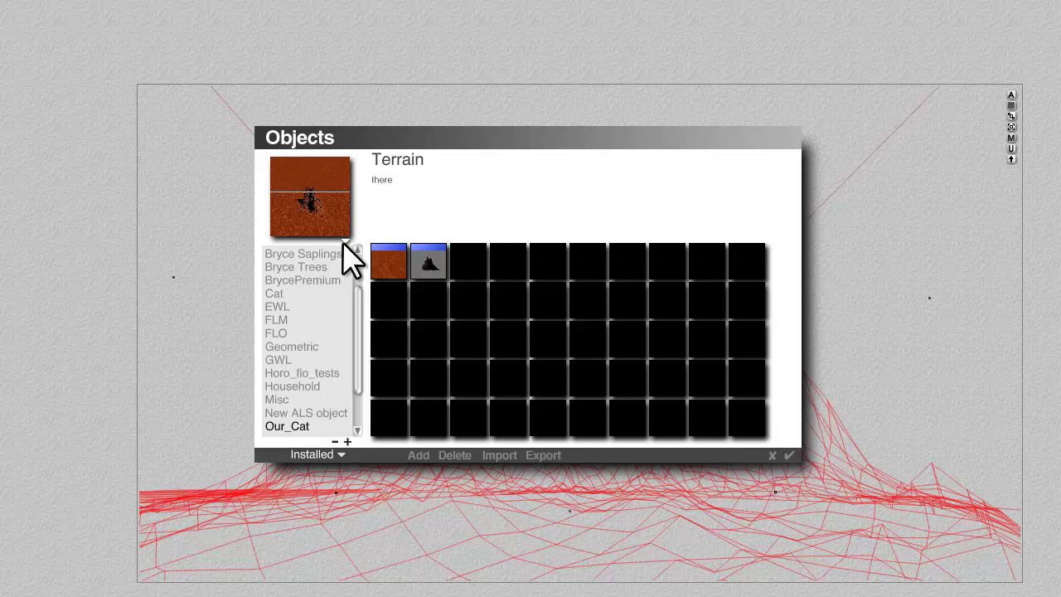
click(418, 455)
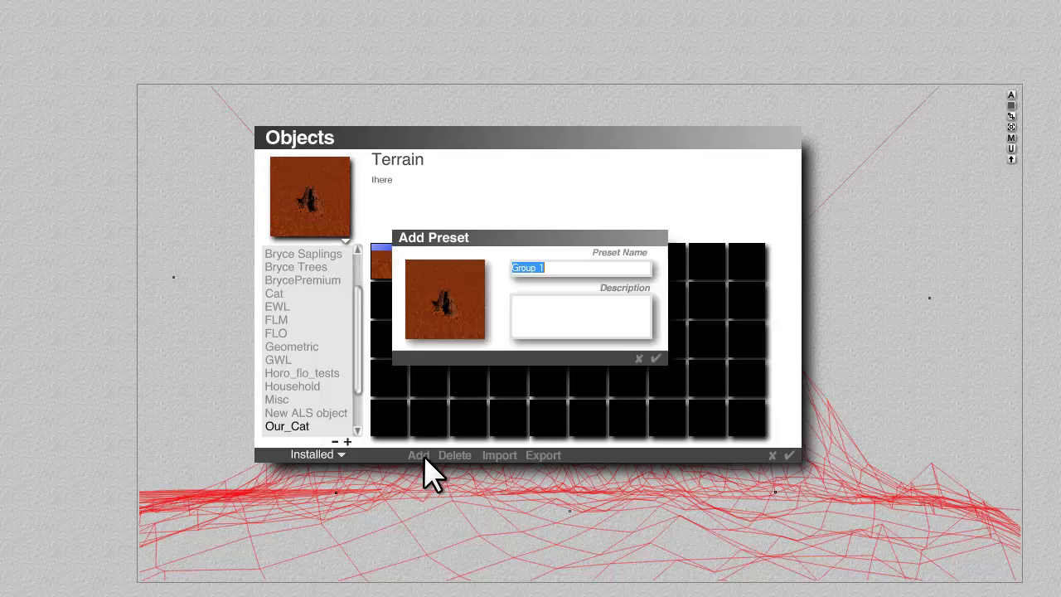
text(Plane and Terrain)
click(545, 315)
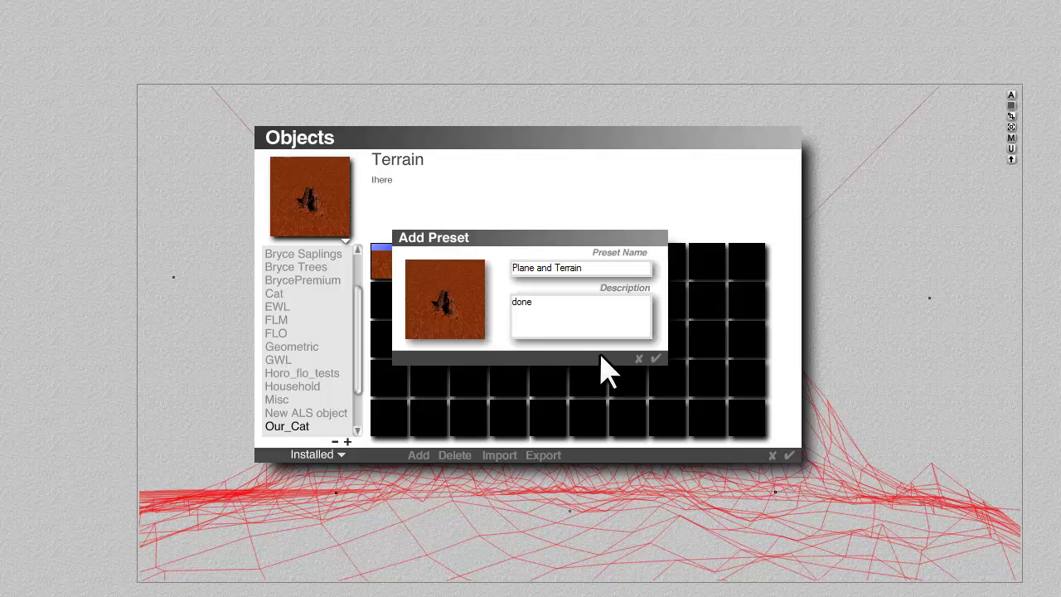
click(655, 358)
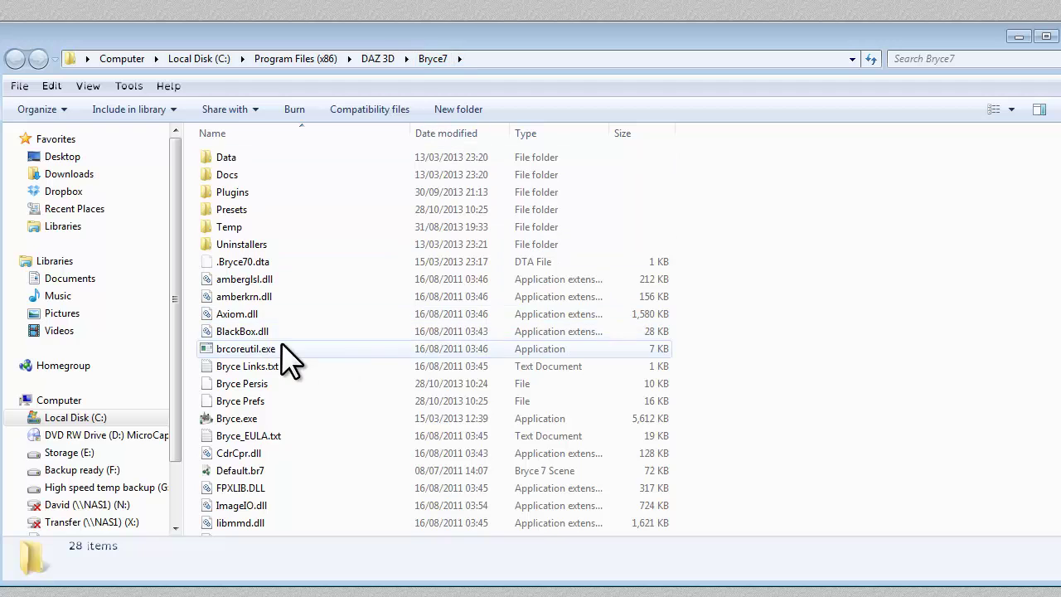
In Windows Explorer, browse from the Bryce7 folder to Presets, Materials, +0 and locate the Tutorial_cat.mat file.
double_click(237, 210)
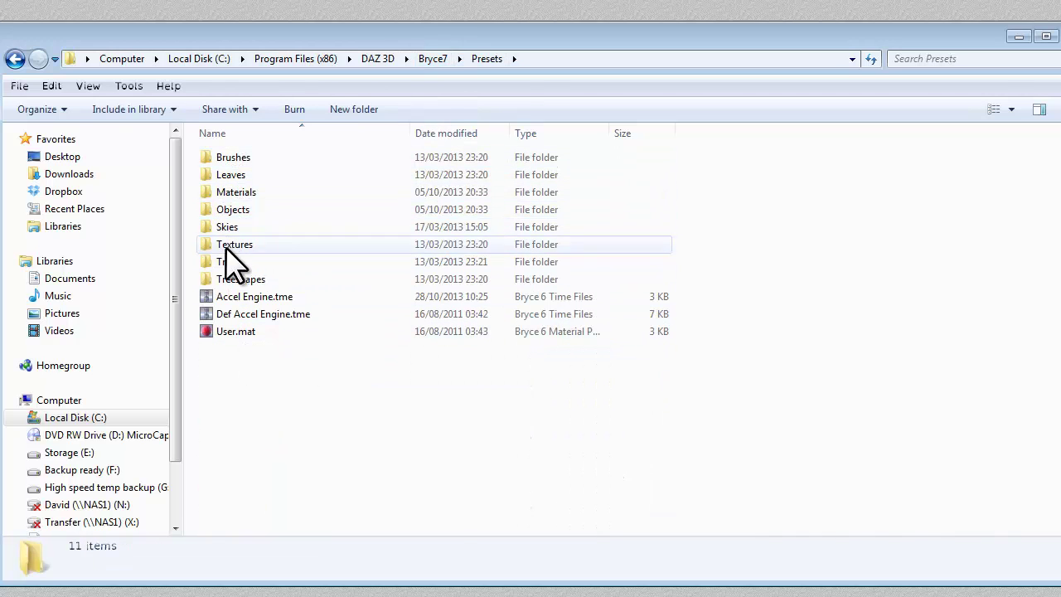
double_click(236, 191)
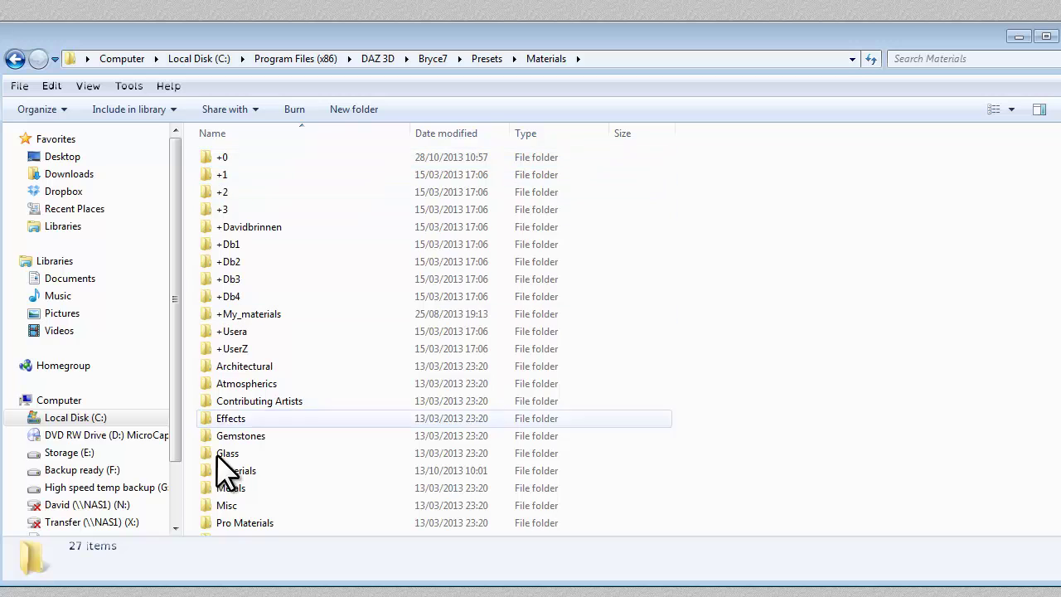
double_click(220, 160)
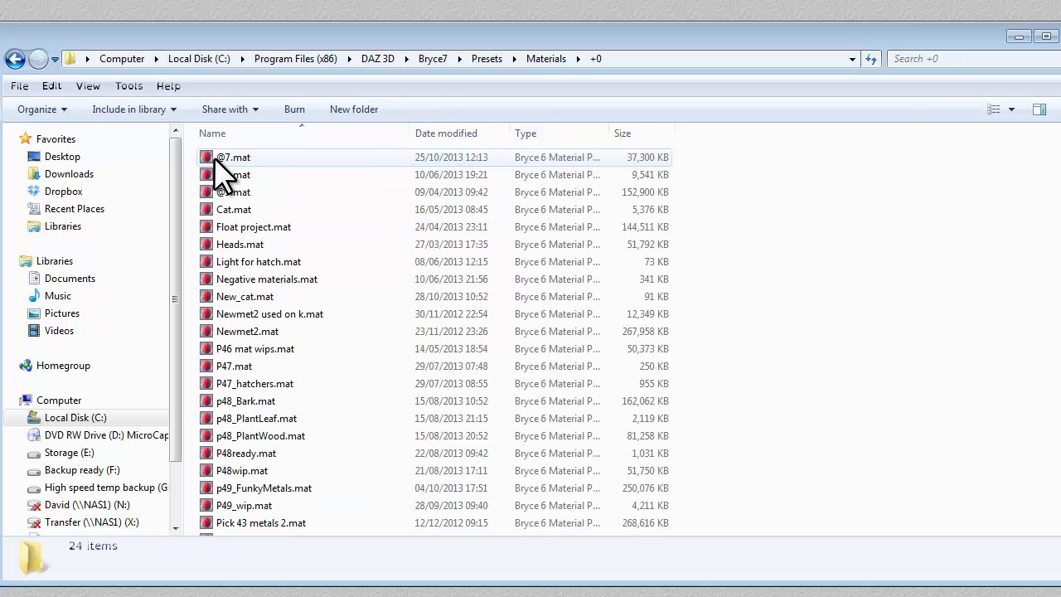
scroll(435, 339, down, 1)
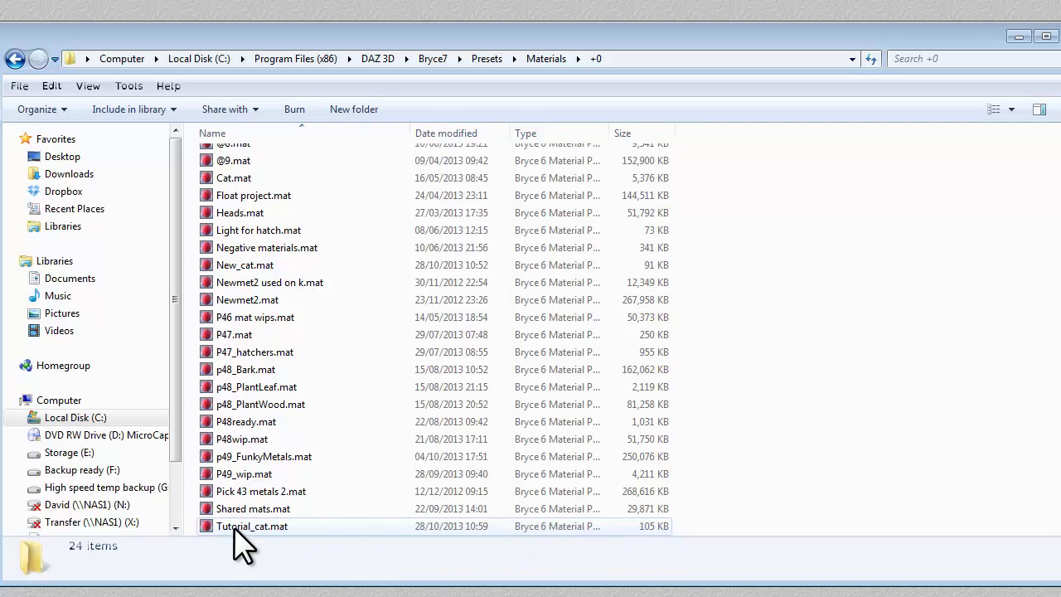
Browse from the material presets to Presets, Objects, Installed and locate the Our_Cat.obp file.
click(15, 59)
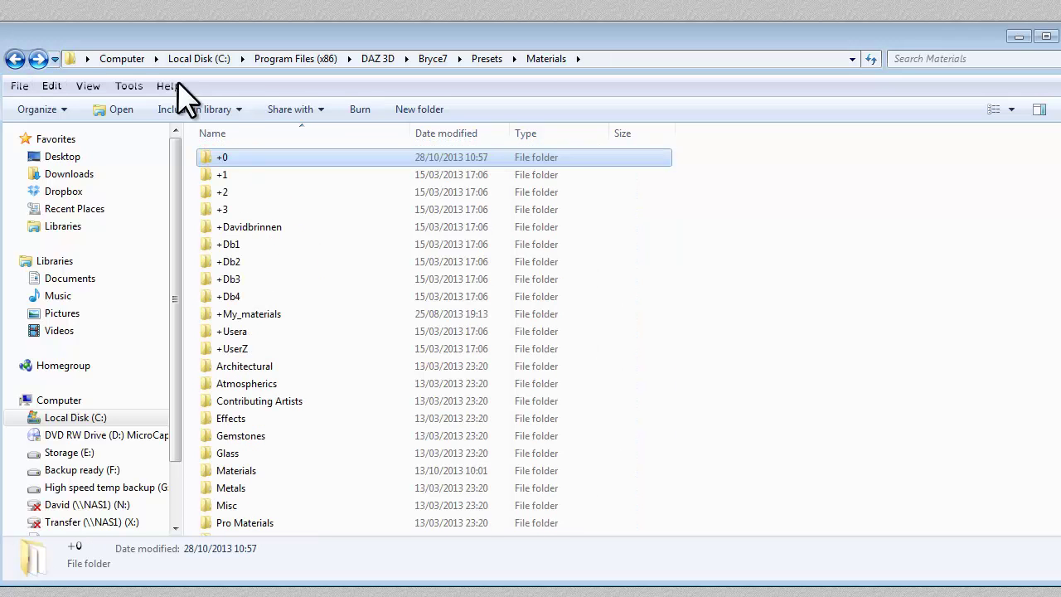
click(15, 59)
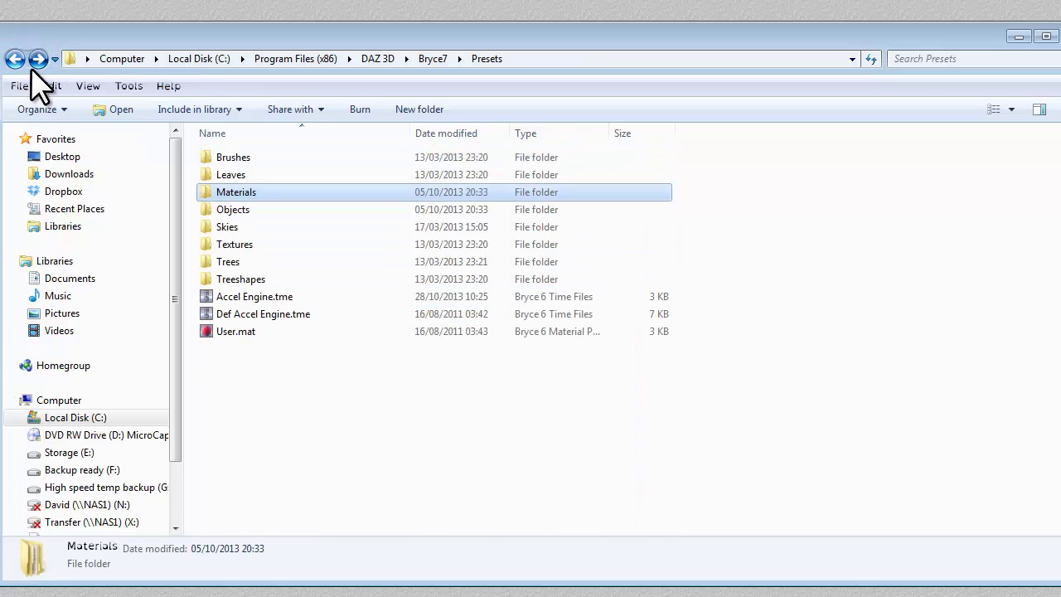
double_click(248, 210)
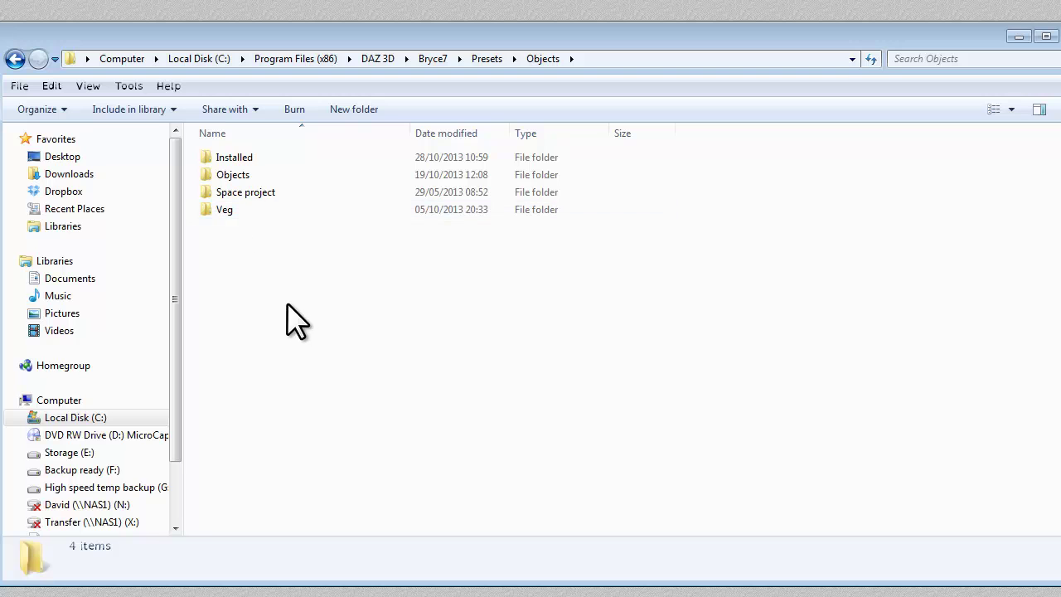
click(232, 177)
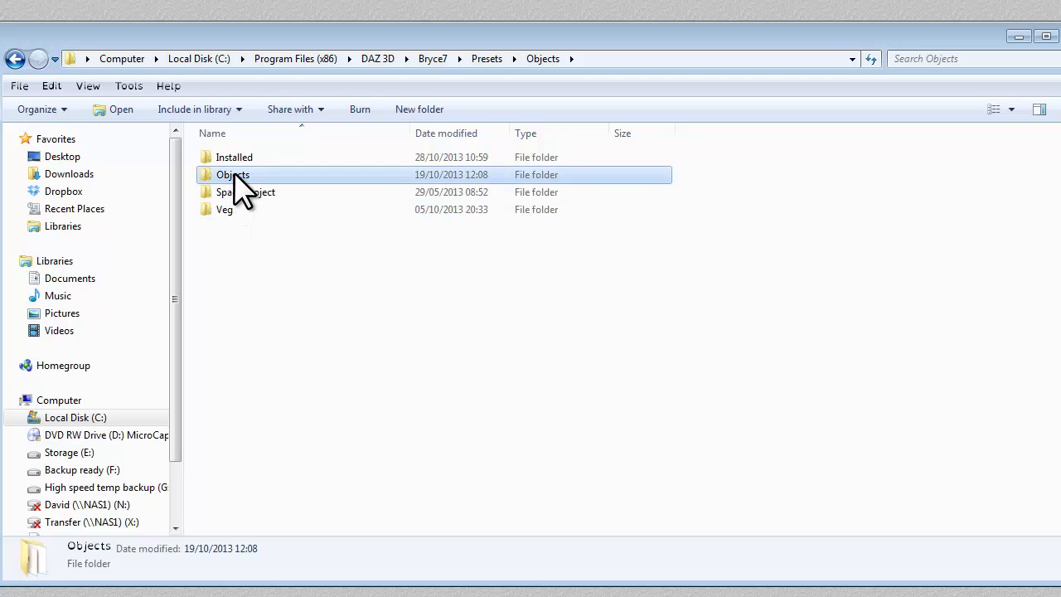
double_click(235, 158)
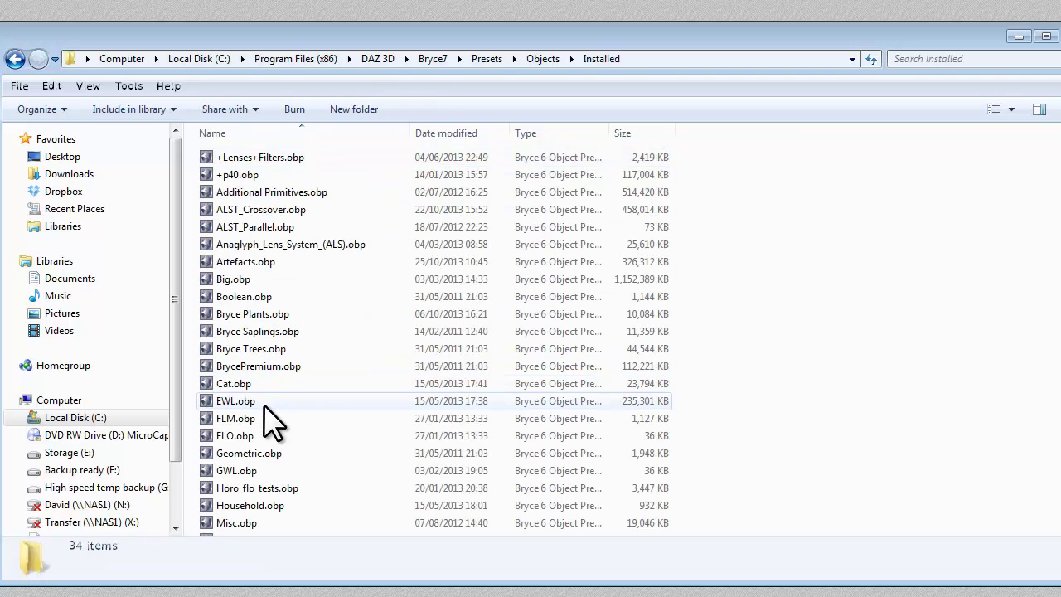
scroll(274, 423, down, 4)
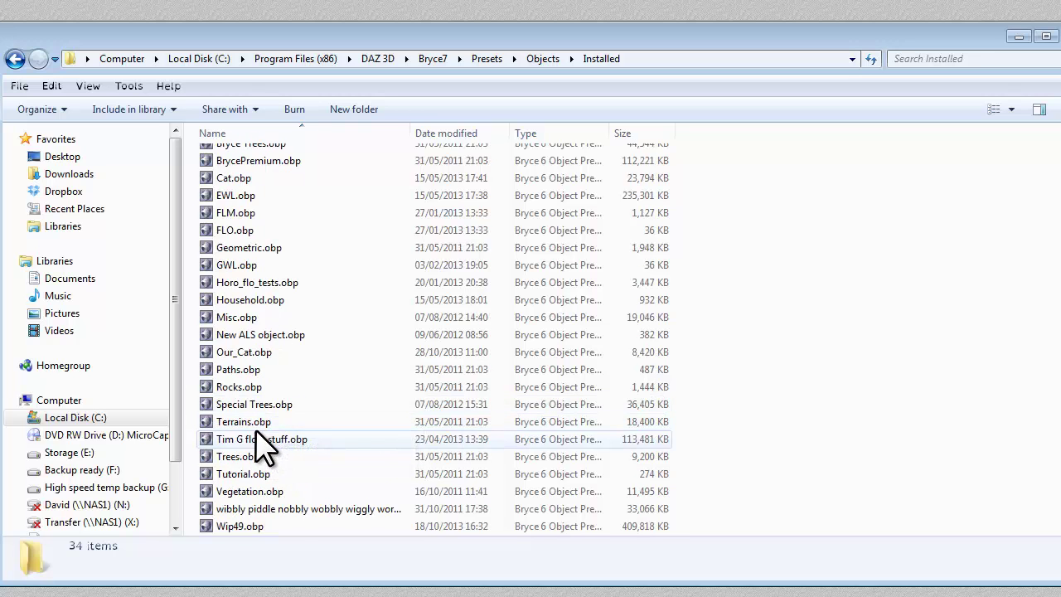
scroll(260, 428, up, 2)
scroll(299, 439, down, 2)
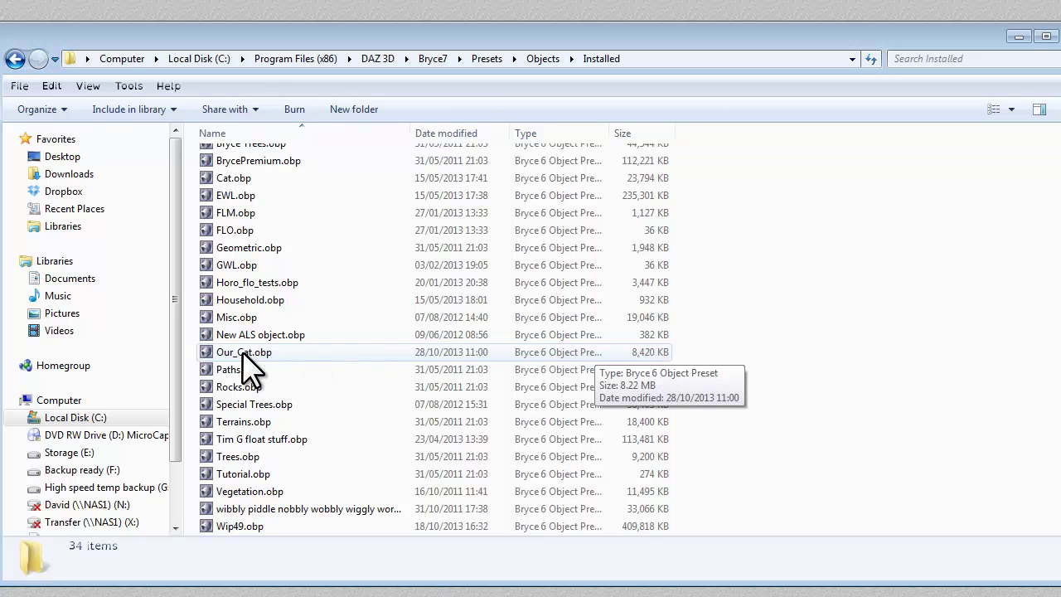
Return to the Objects presets folder, compare its subfolders with the folder list in Bryce's object library, and close the library without applying anything.
click(15, 59)
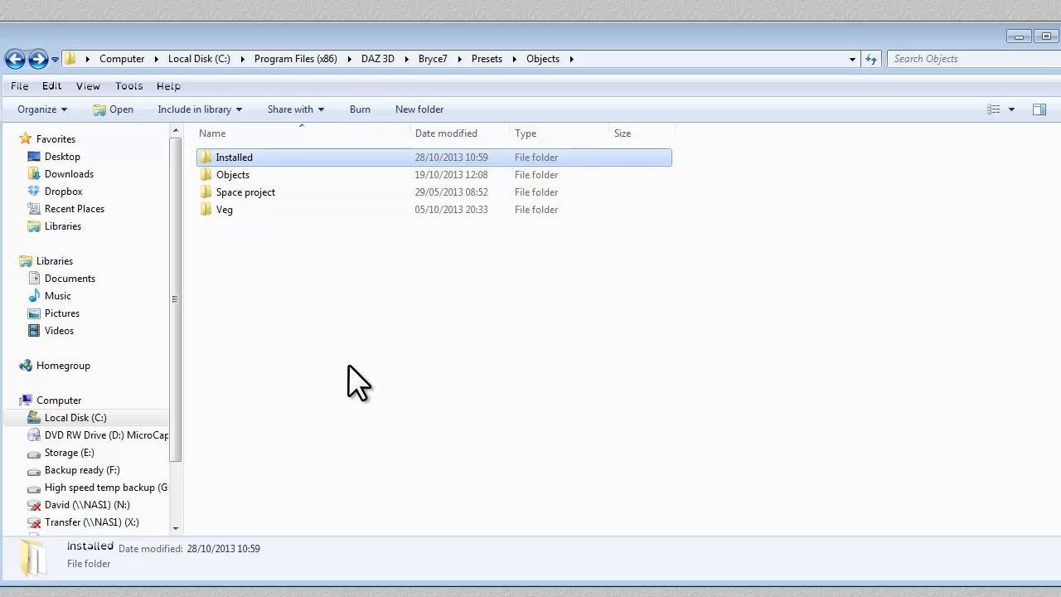
click(1018, 36)
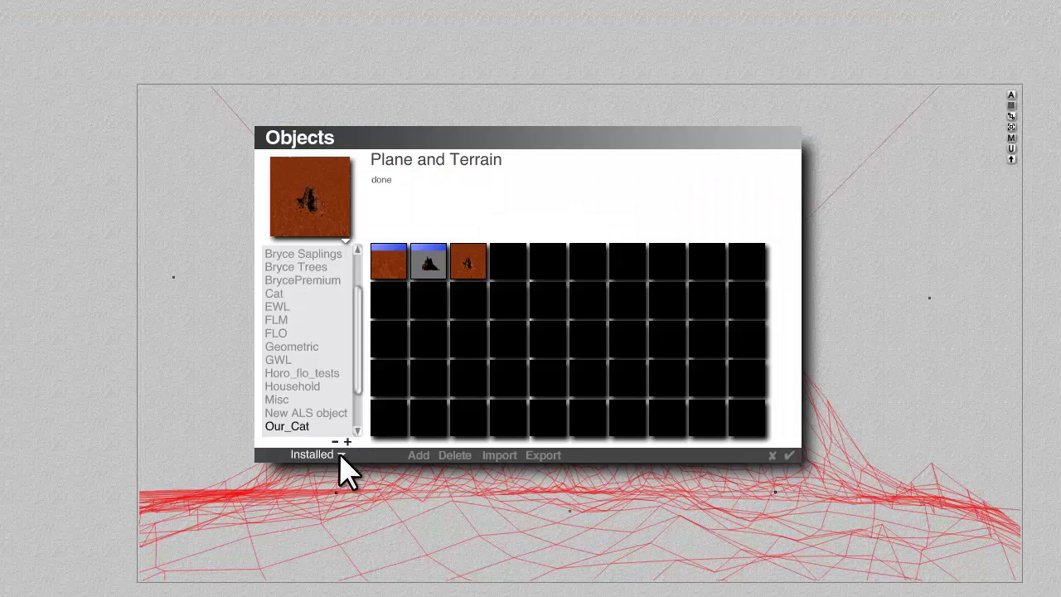
click(341, 456)
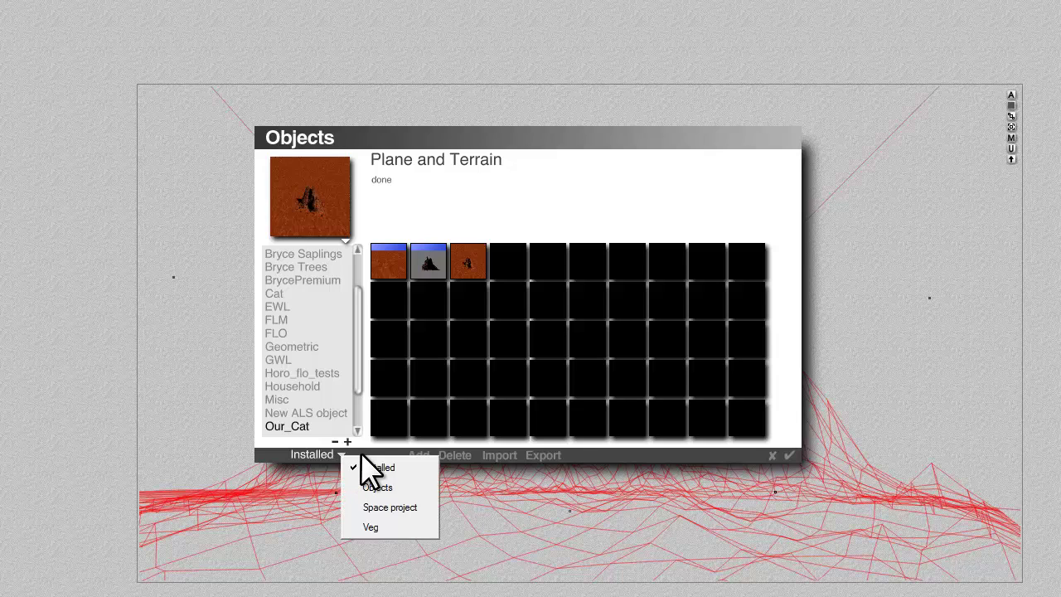
click(367, 452)
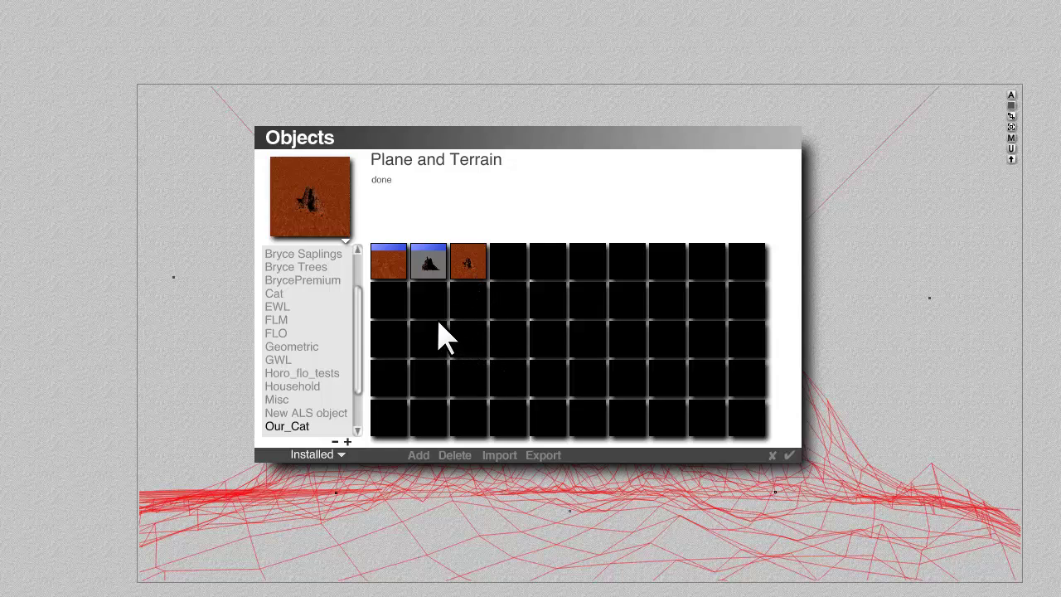
click(770, 452)
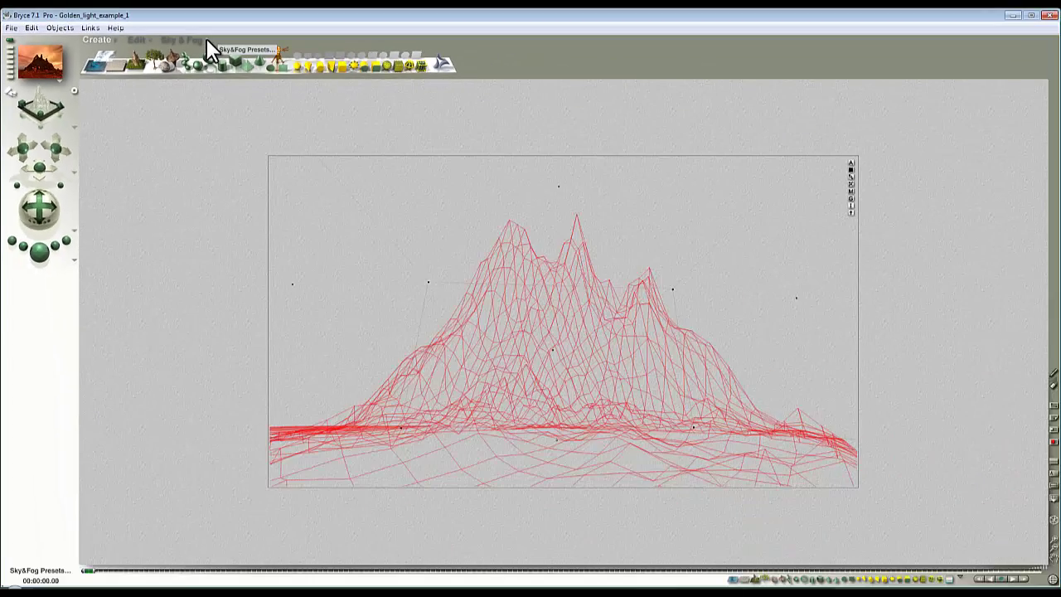
Create a category named New_Cat in the installed Sky&Fog preset library.
click(206, 39)
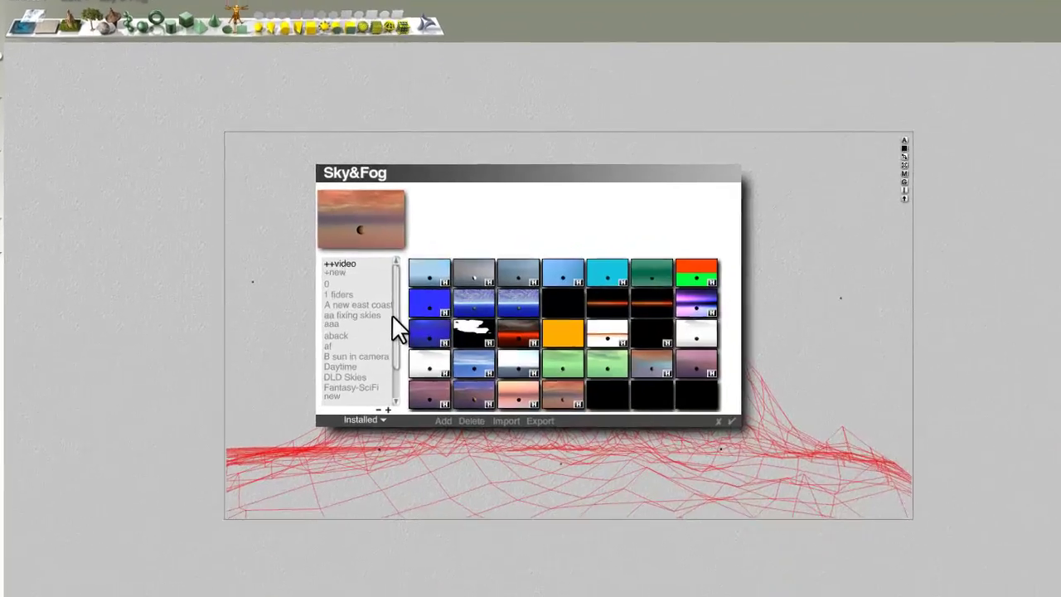
scroll(389, 348, down, 4)
click(408, 394)
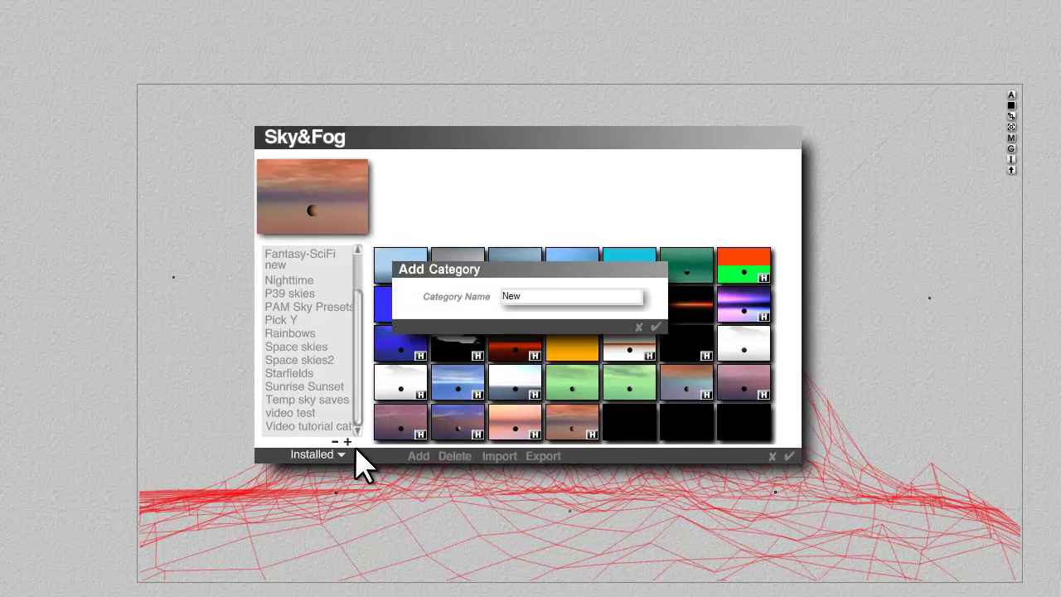
click(655, 326)
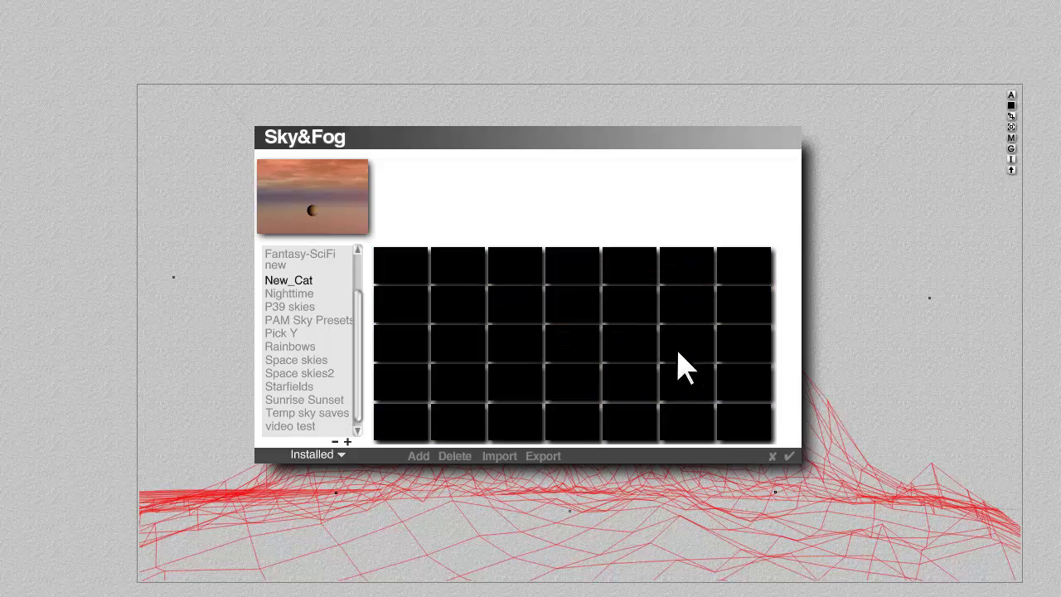
Add the current sky to New_Cat as a preset, keeping the default name and leaving the description empty.
click(418, 455)
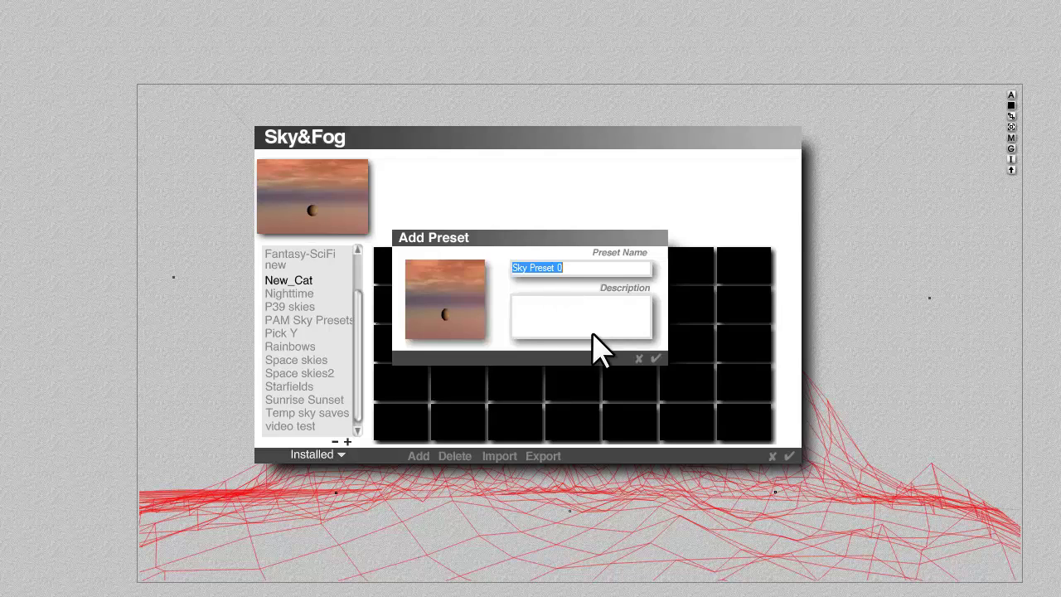
click(553, 311)
click(655, 359)
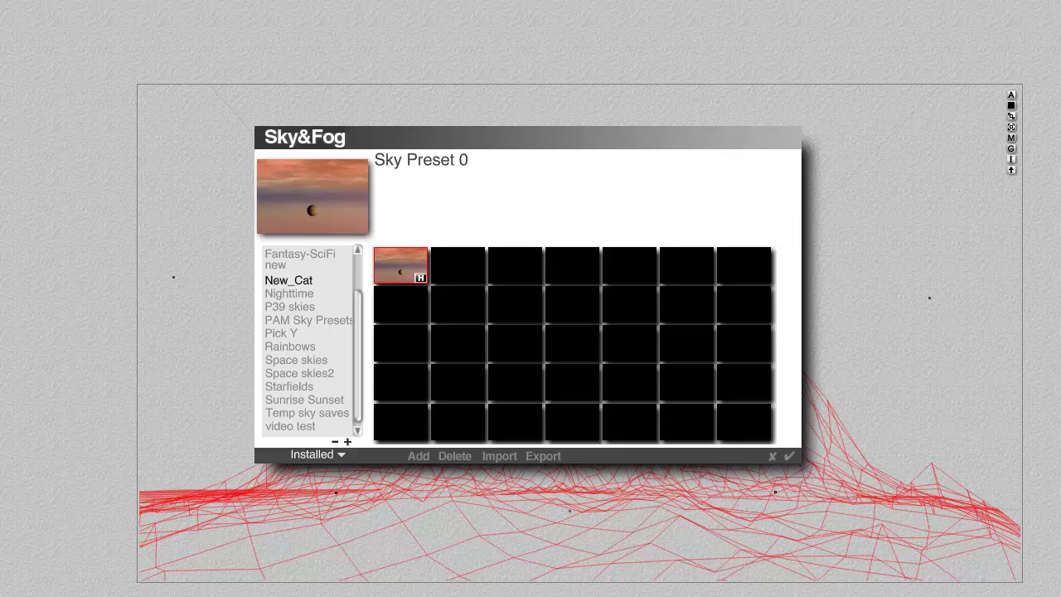
In Windows Explorer, browse Bryce7, Presets, Skies, Installed for New_Cat.bsk, and return to Bryce to accept and close the sky library.
key(alt+Tab)
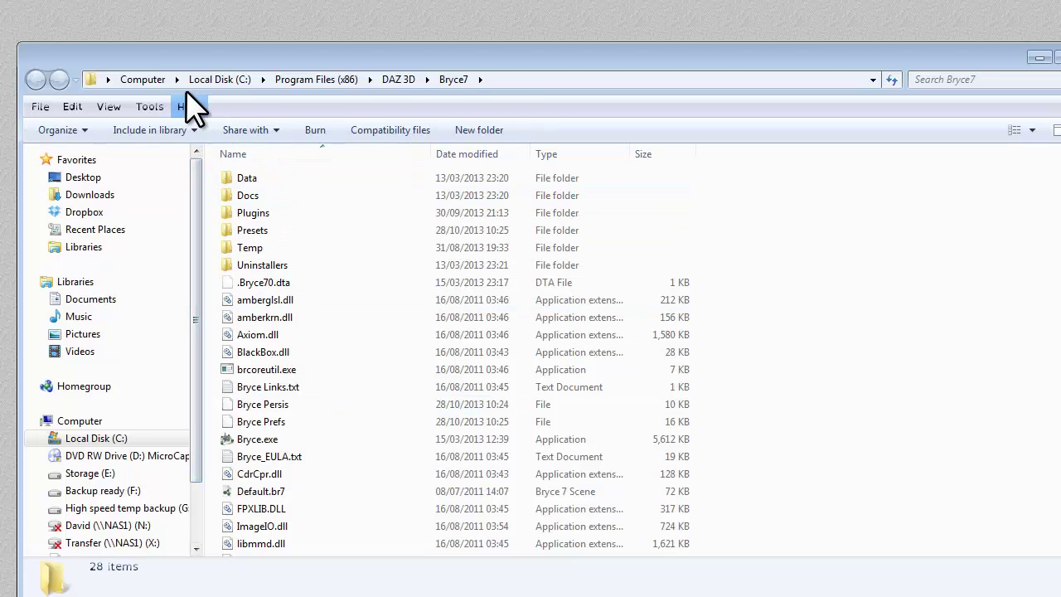
double_click(253, 231)
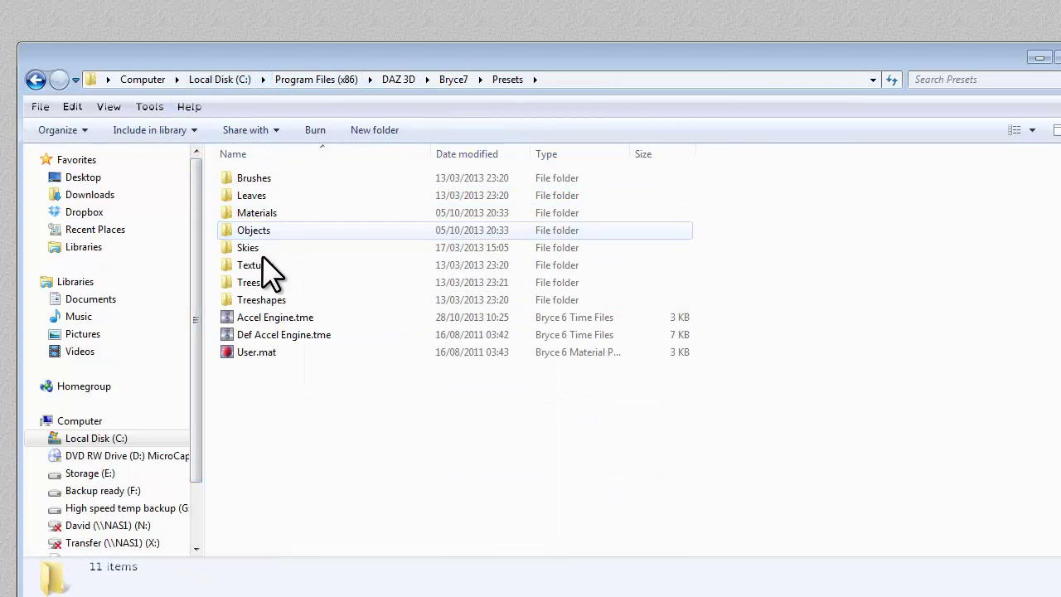
double_click(263, 247)
click(270, 180)
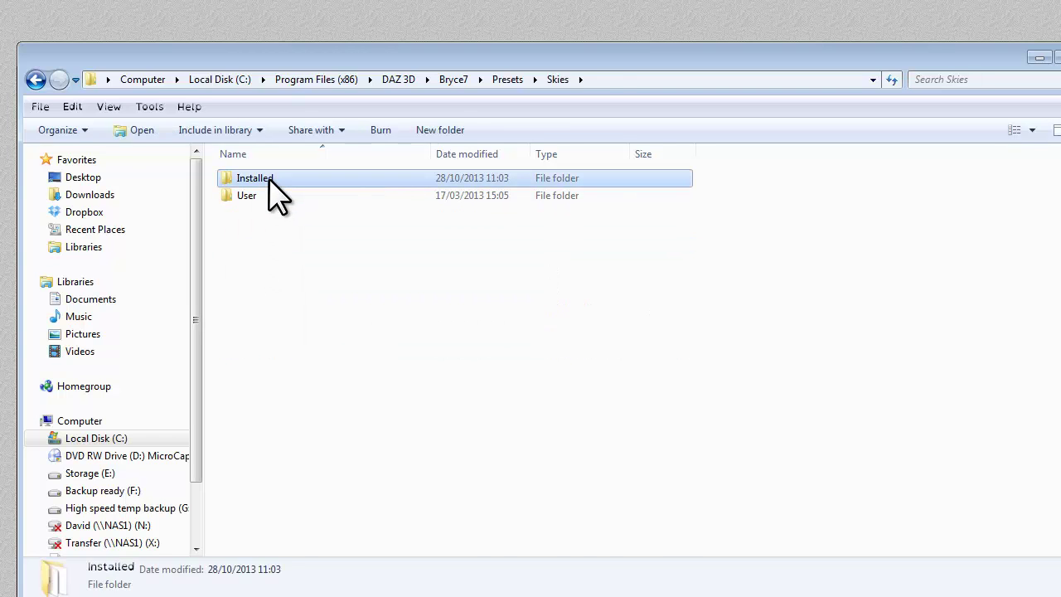
double_click(269, 180)
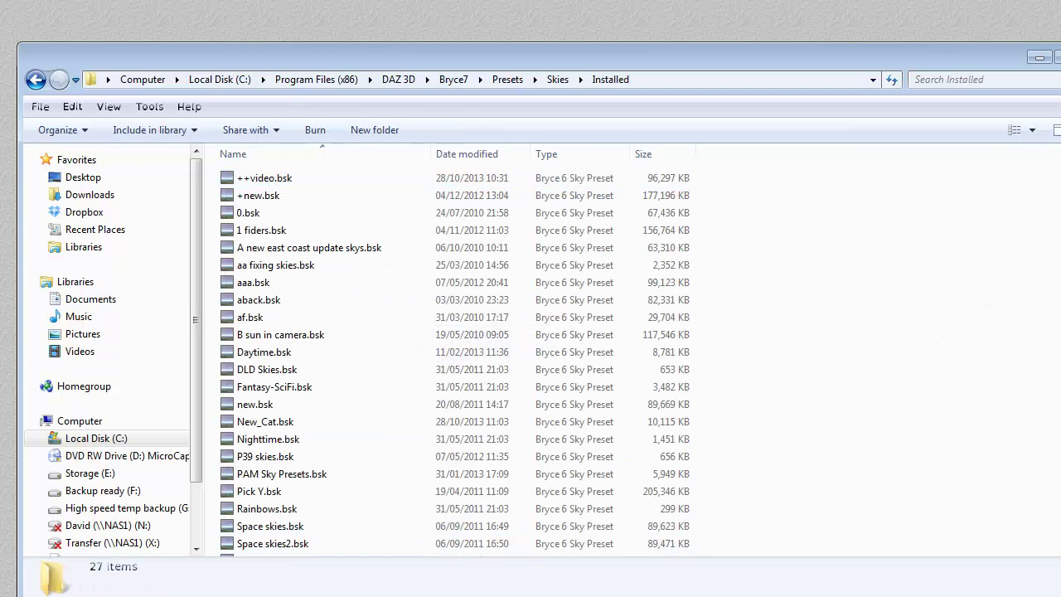
scroll(456, 206, down, 2)
scroll(455, 206, up, 2)
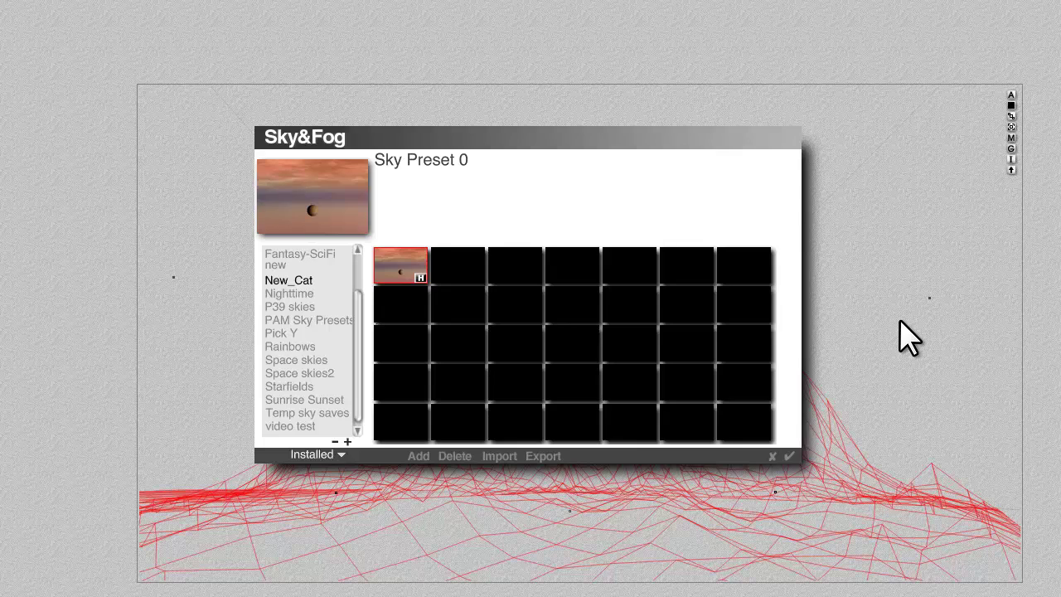
click(791, 456)
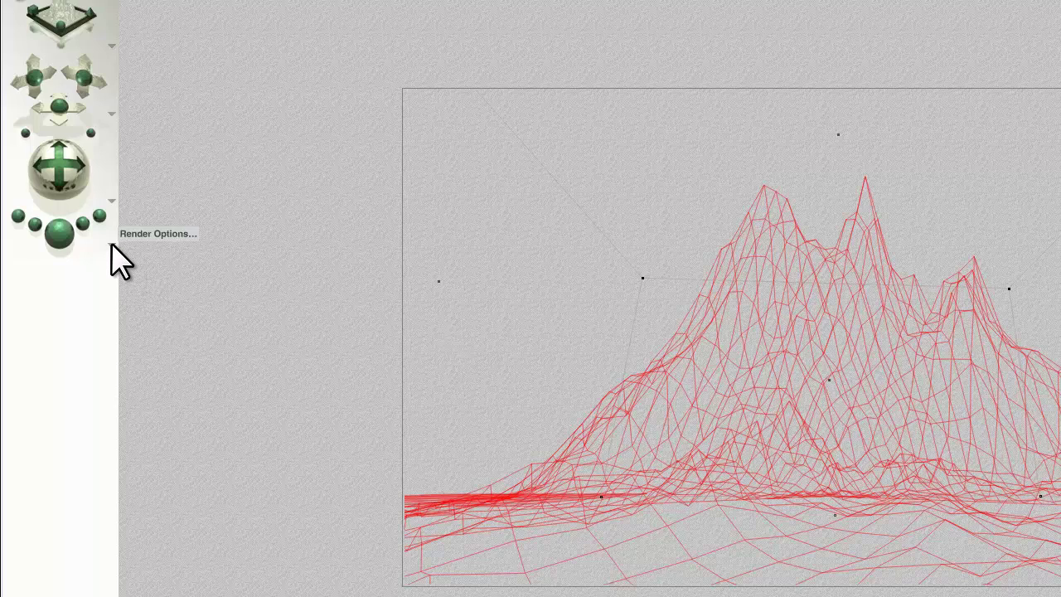
Review the scene's render options, including quality mode, optimizations, optics and anti-aliasing, and close them.
click(112, 247)
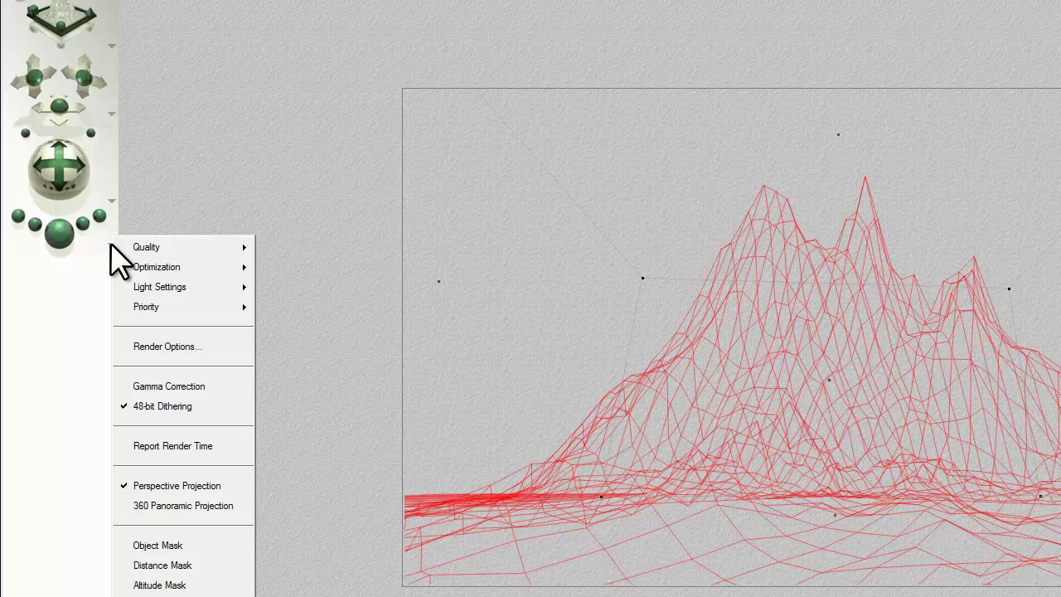
click(162, 346)
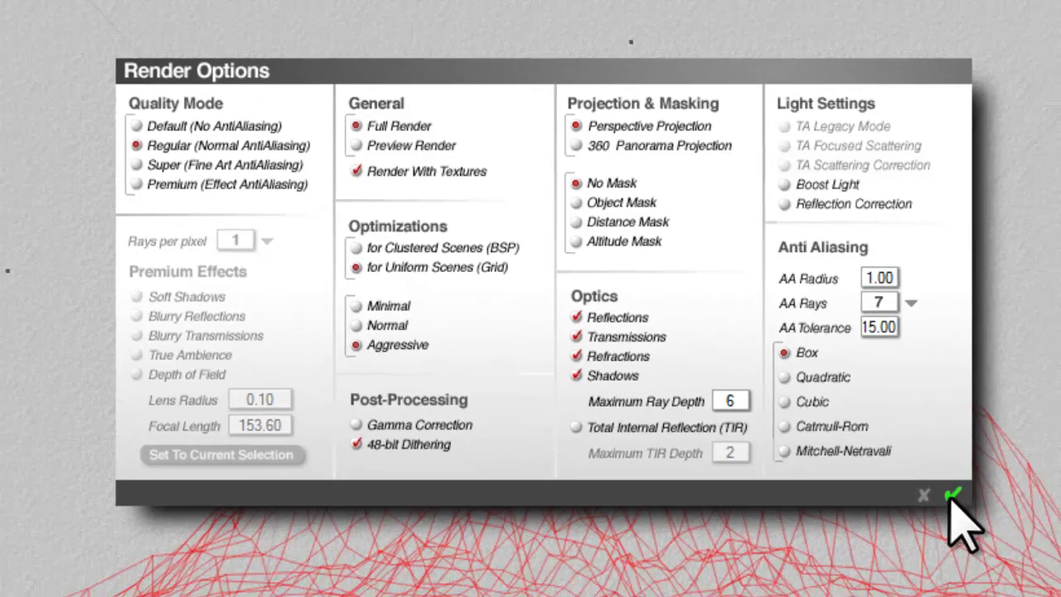
click(1030, 530)
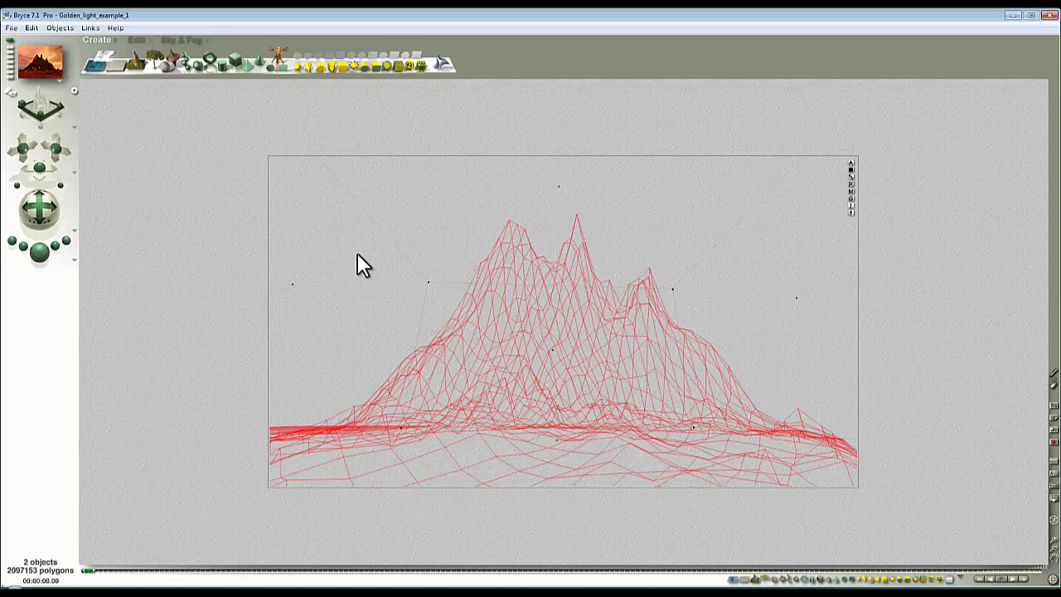
Create a new 1067 x 600 document, discarding the changes to the mountain scene.
click(11, 28)
click(31, 43)
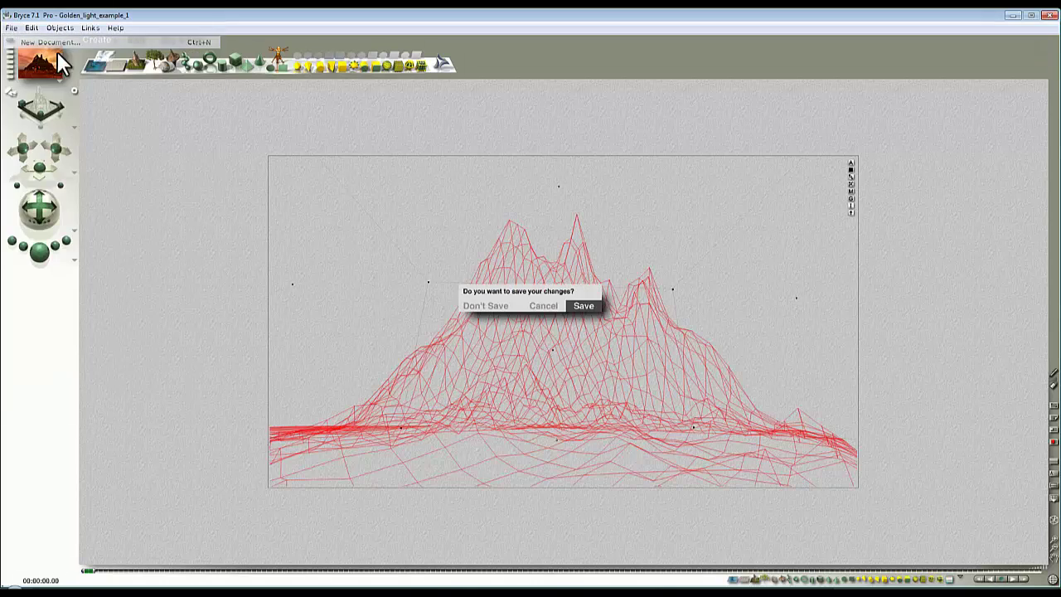
click(502, 306)
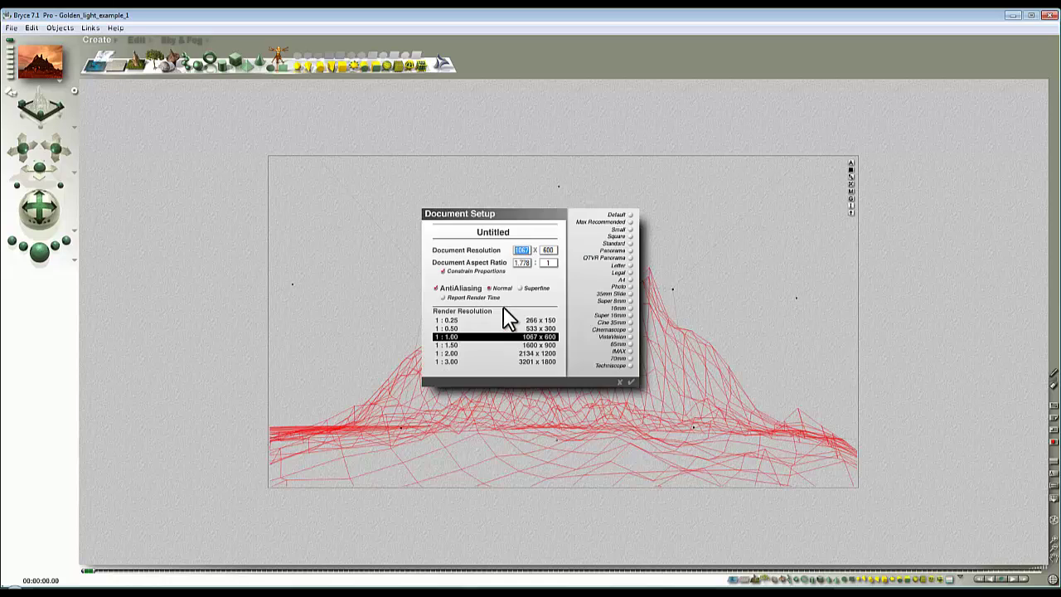
click(631, 382)
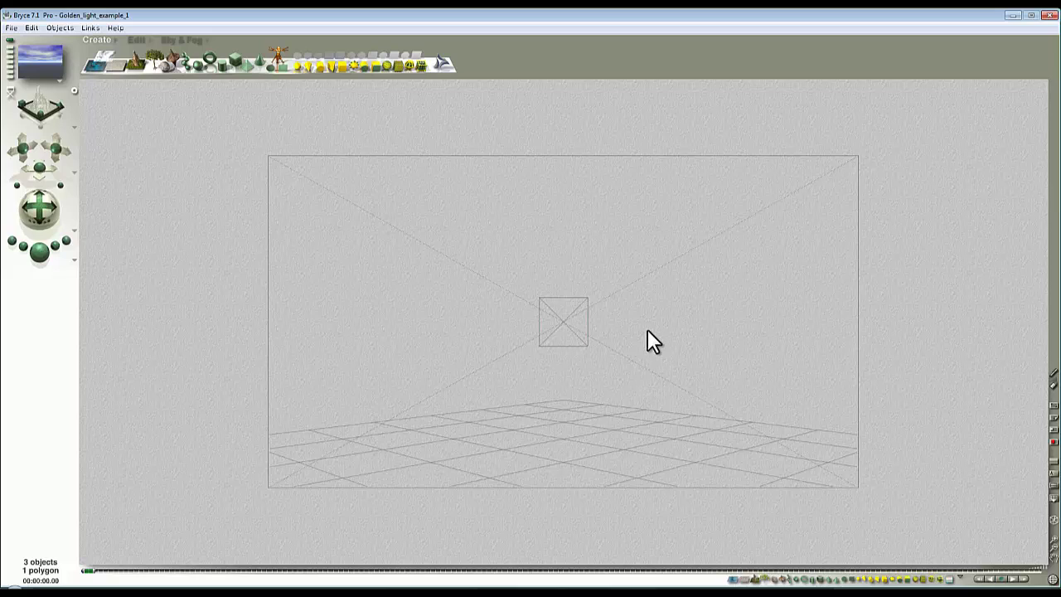
In the top view, move the camera to the centre just beyond the grid's near edge and rotate it to face straight across the grid.
key(3)
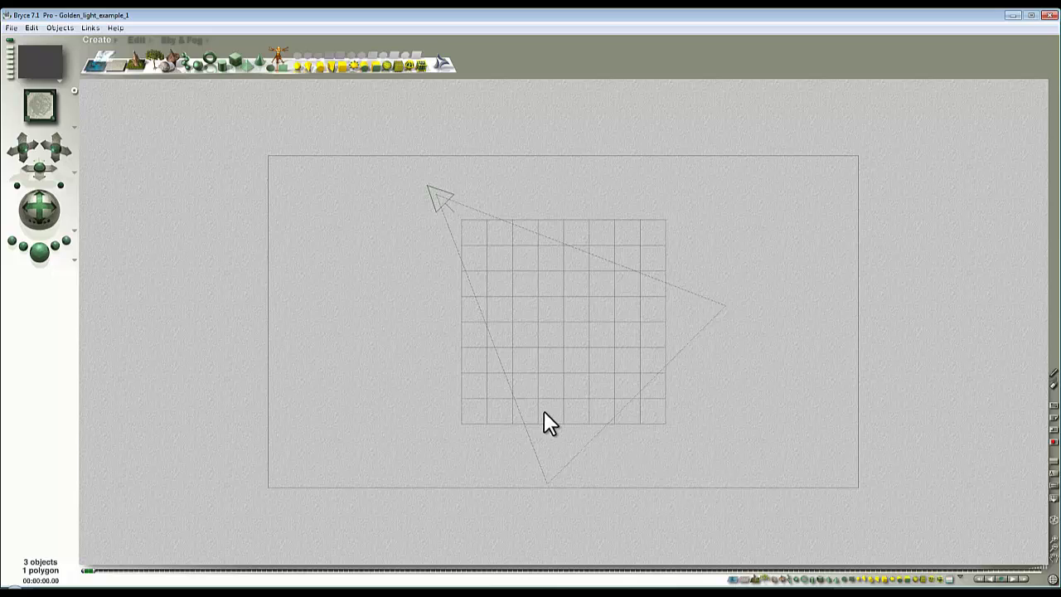
click(184, 39)
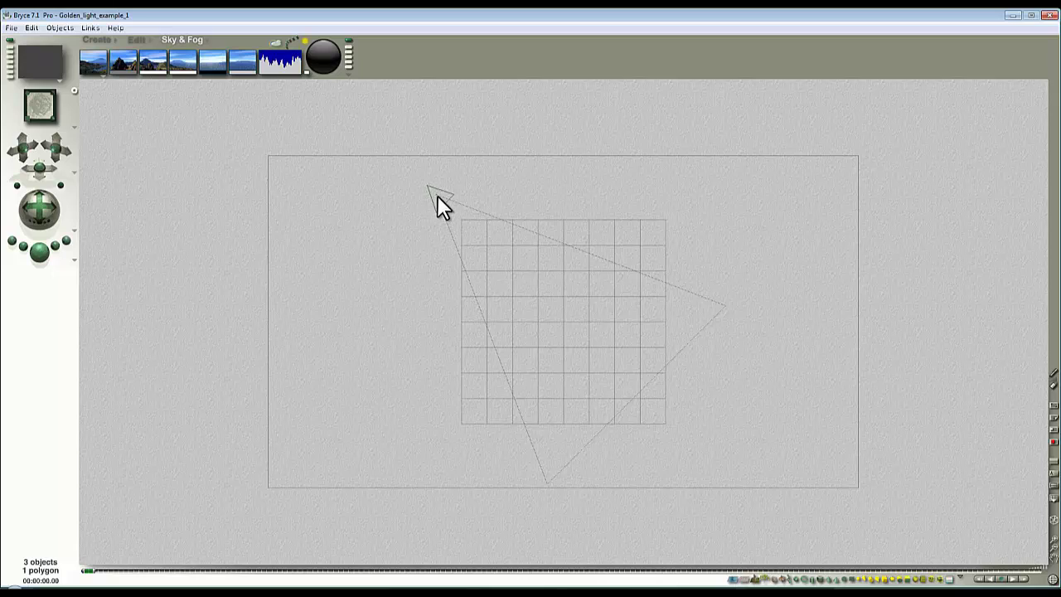
drag(436, 194, 567, 453)
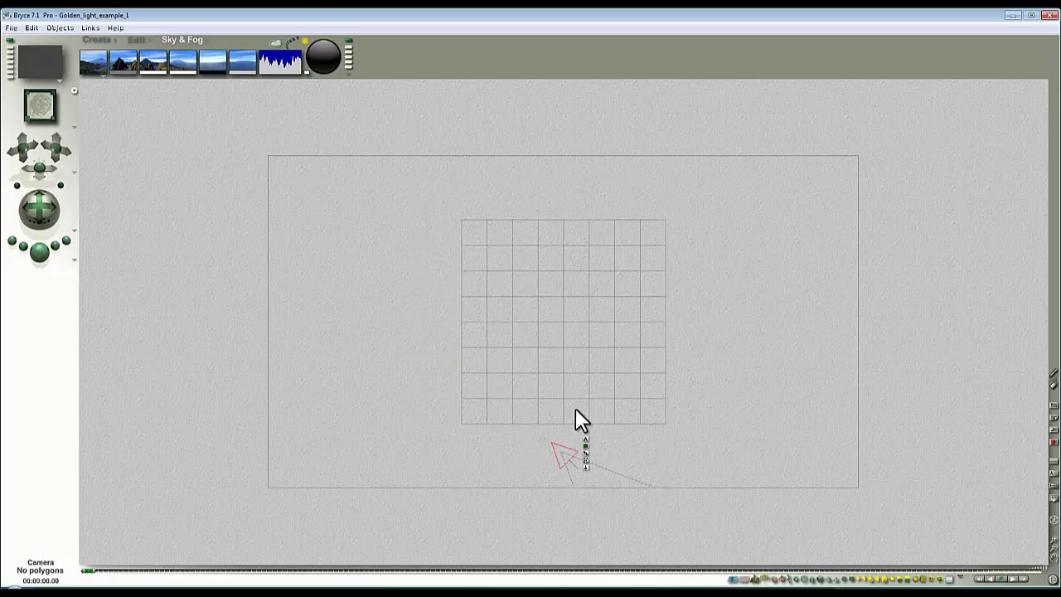
click(137, 39)
drag(168, 71, 196, 108)
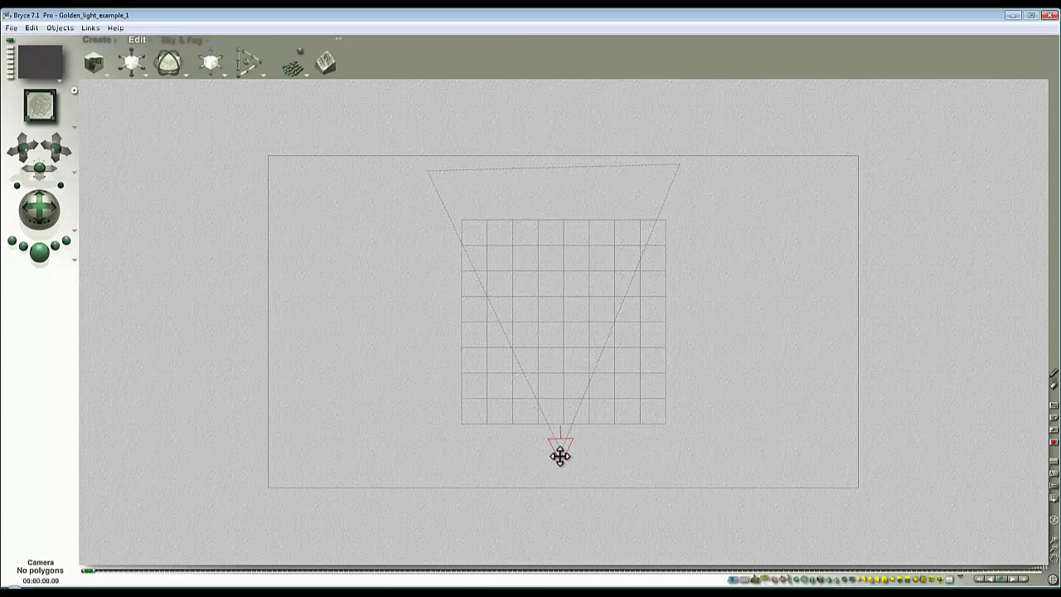
drag(559, 450, 561, 474)
Reposition the sun with the sun control and check the sun settings in the Sky Lab.
click(191, 38)
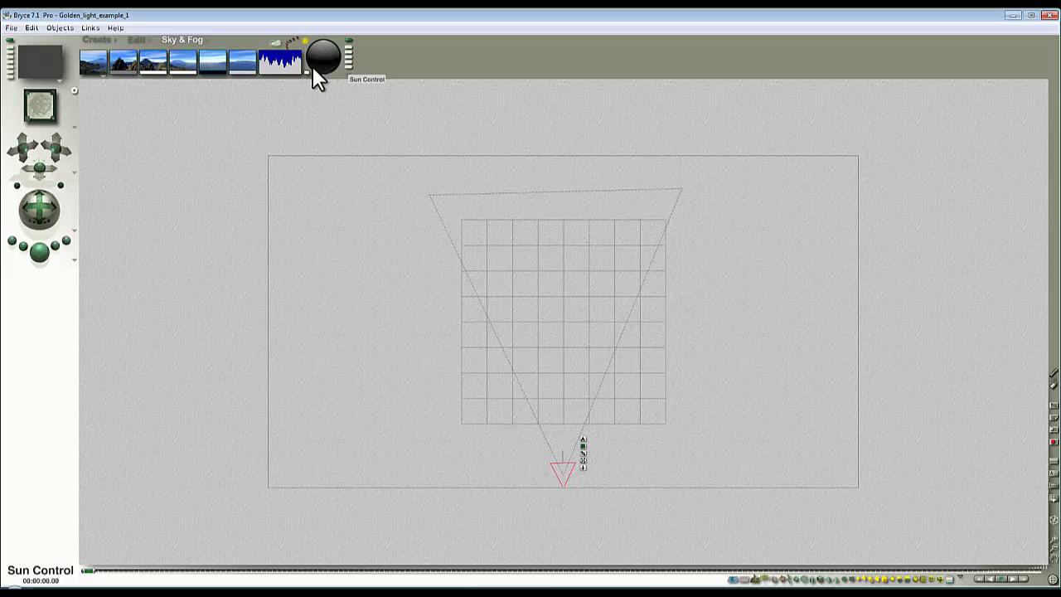
drag(326, 46, 323, 82)
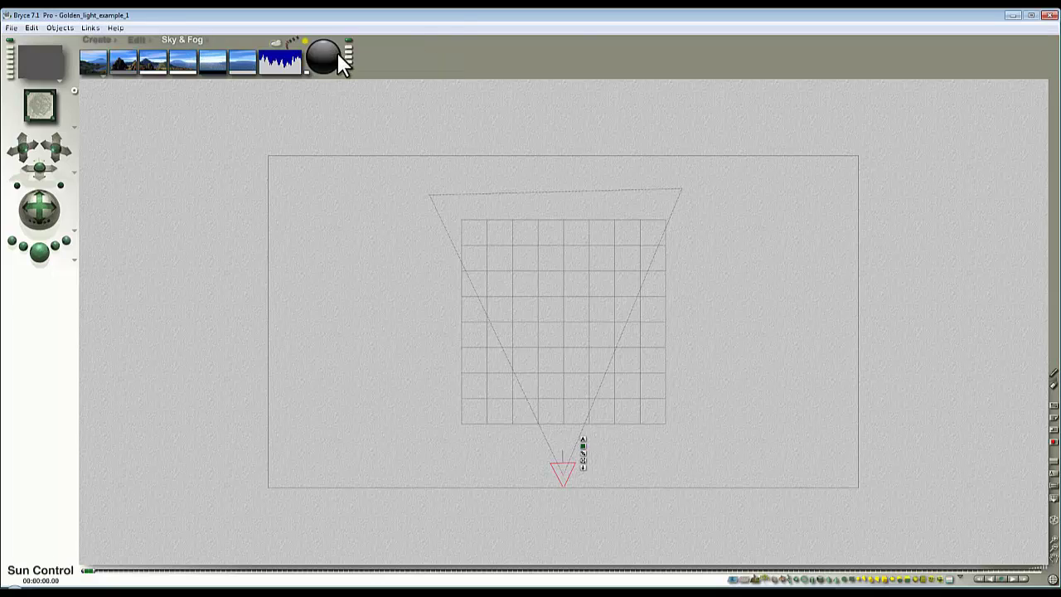
click(278, 55)
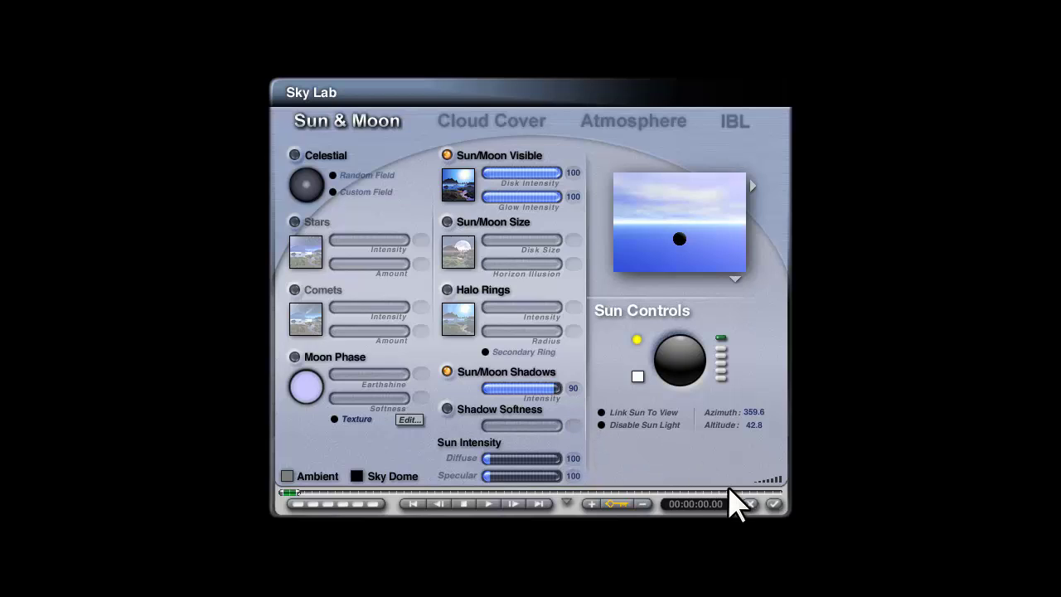
click(773, 504)
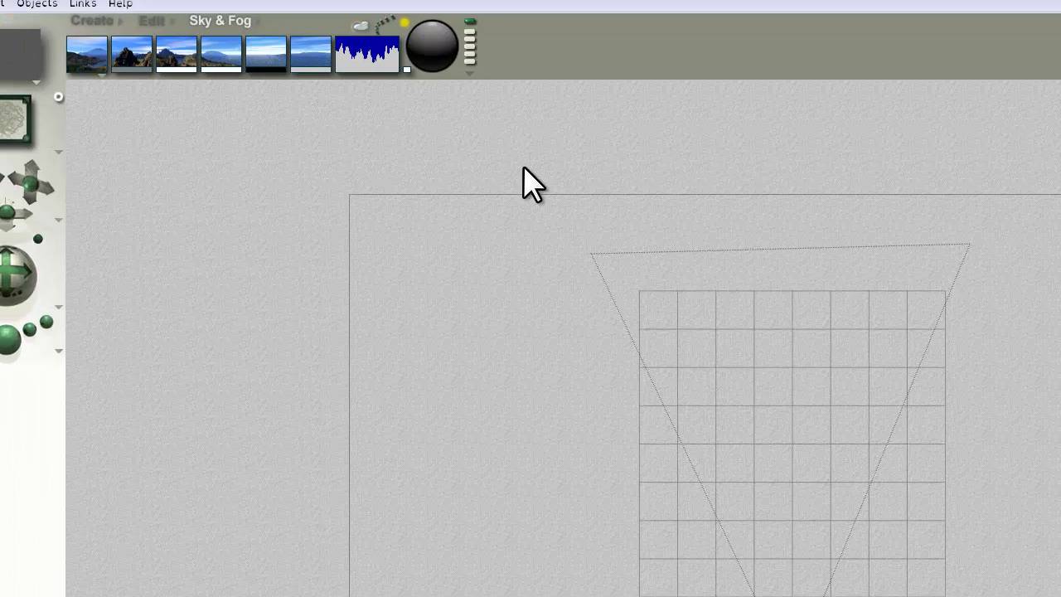
click(522, 100)
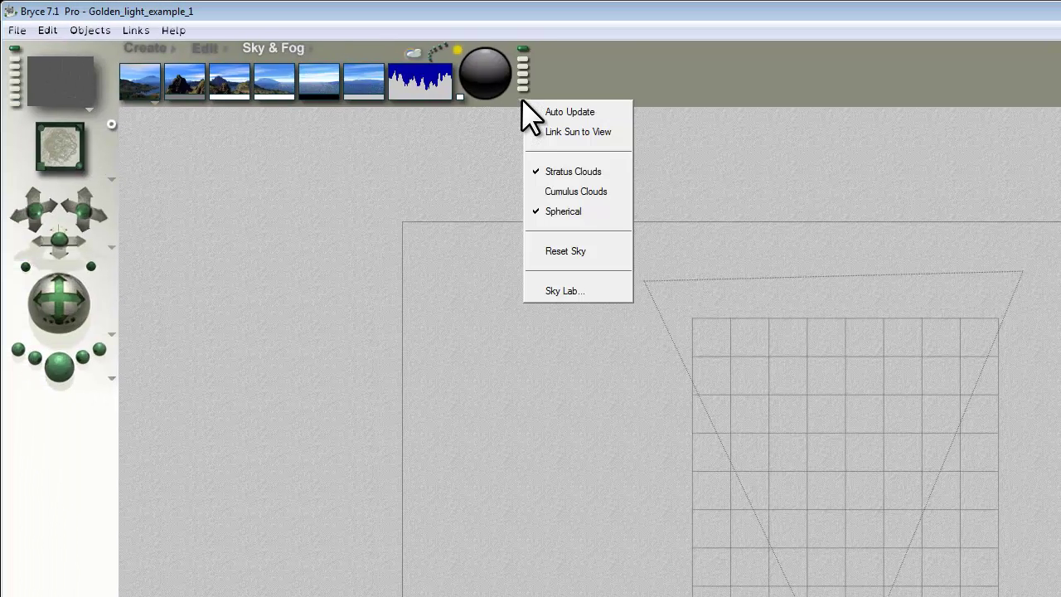
click(564, 264)
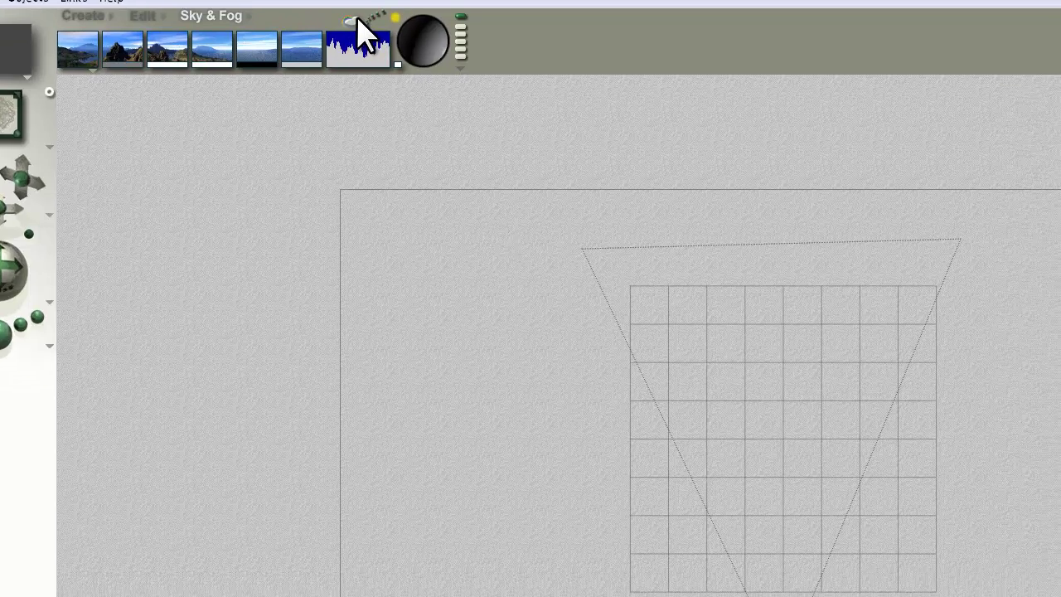
In the Sky Lab, load the orange sky preset from the New_Cat category, check its IBL settings and accept the sky.
click(355, 21)
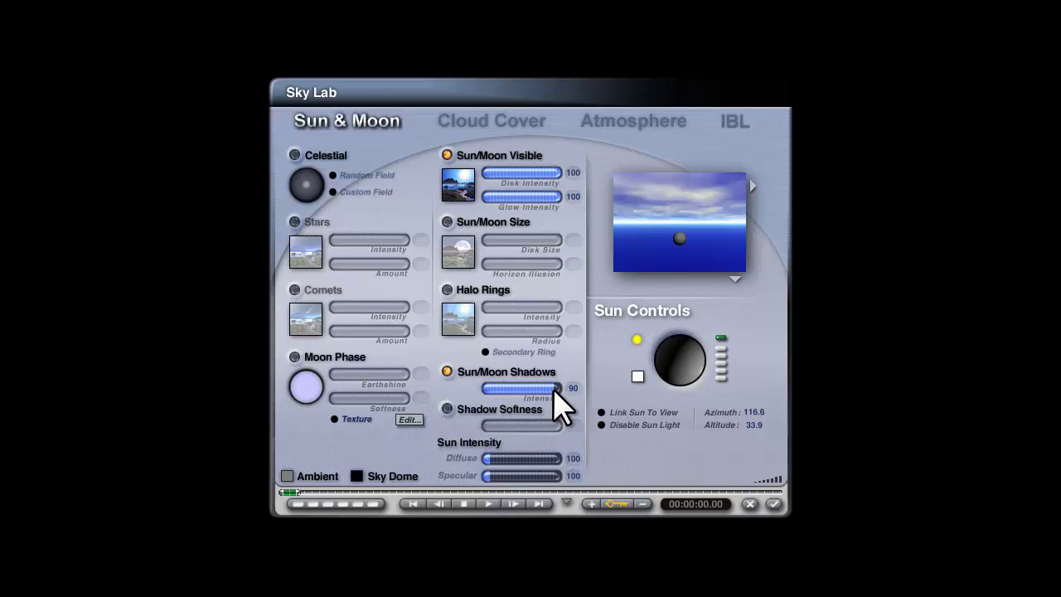
drag(553, 388, 603, 384)
click(751, 184)
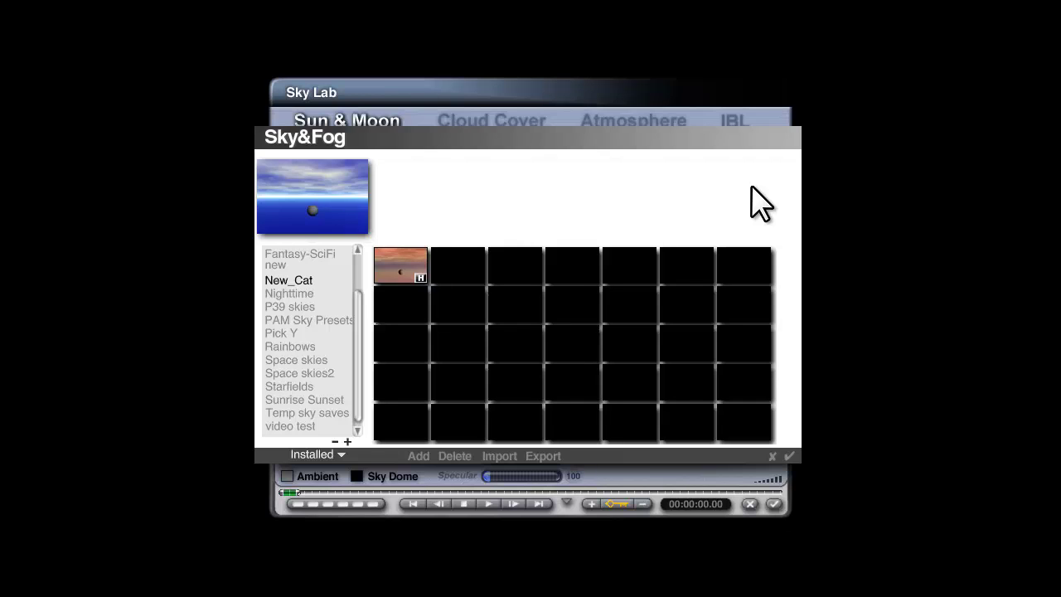
click(406, 273)
click(790, 456)
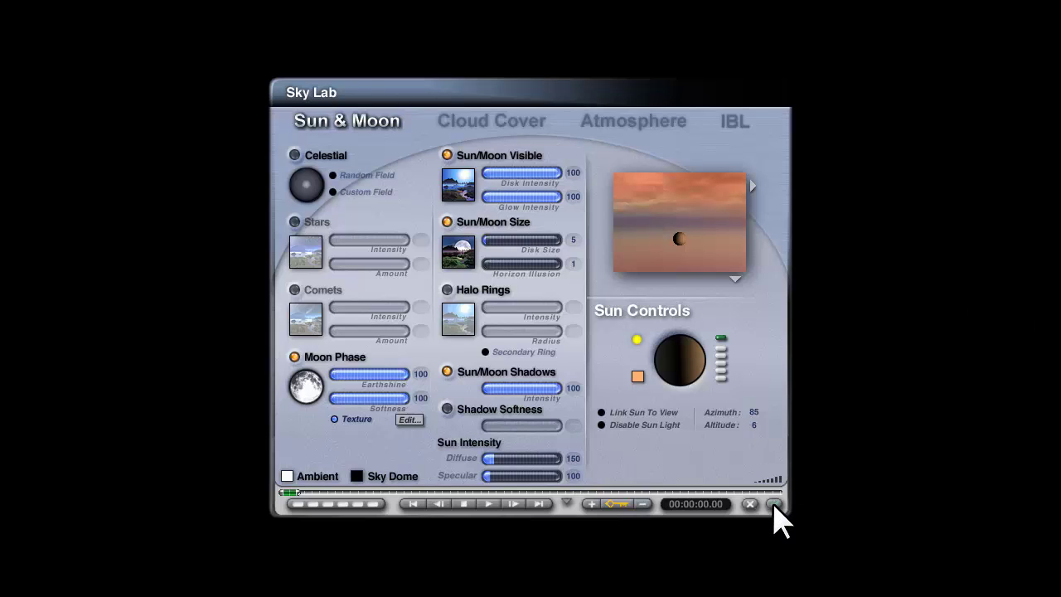
click(723, 123)
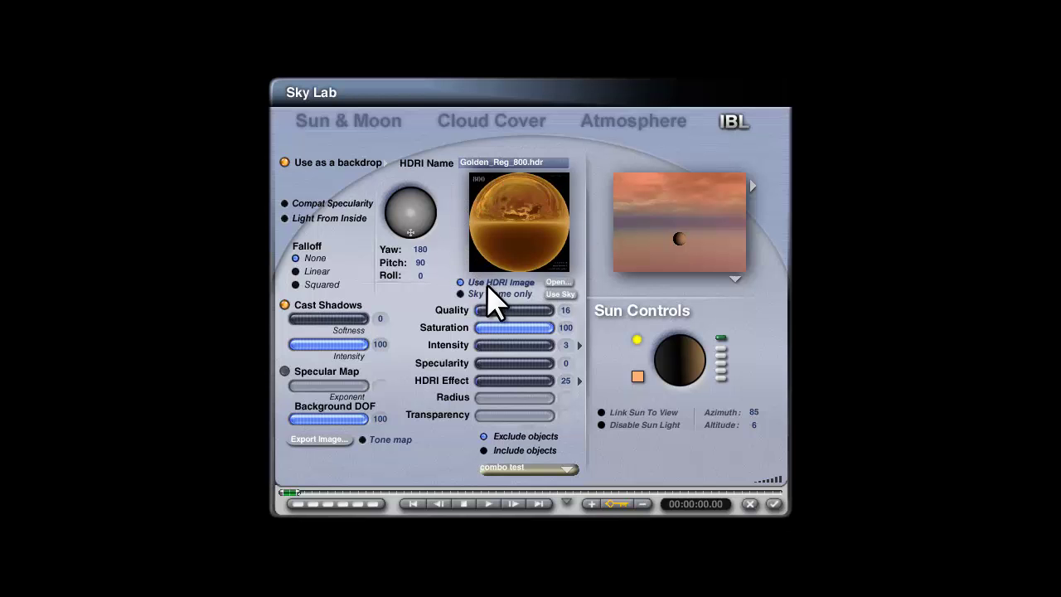
click(773, 504)
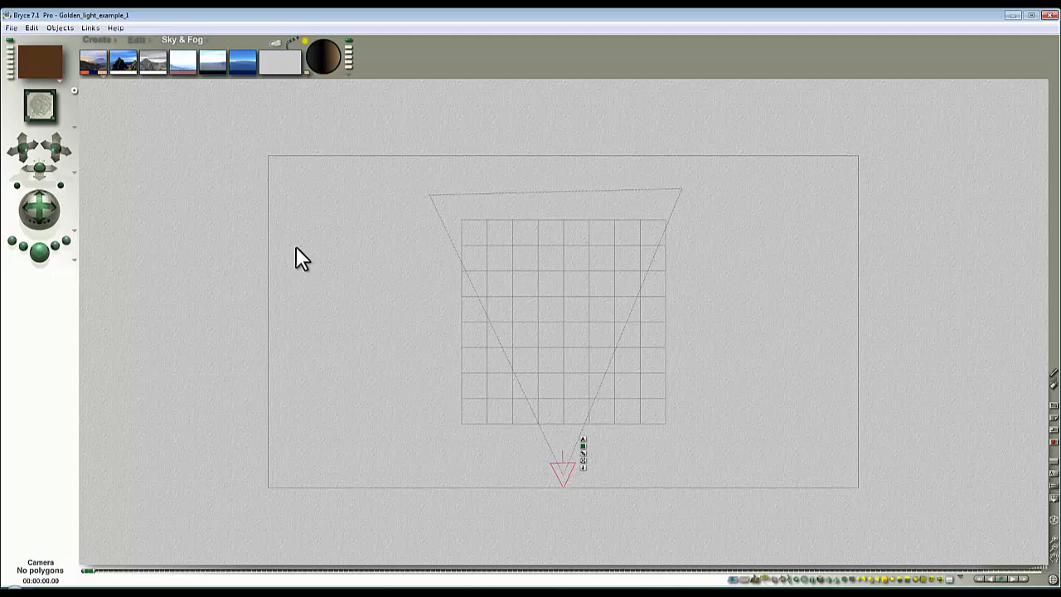
Switch to the camera view and test-render the loaded sky over the empty ground plane.
key(1)
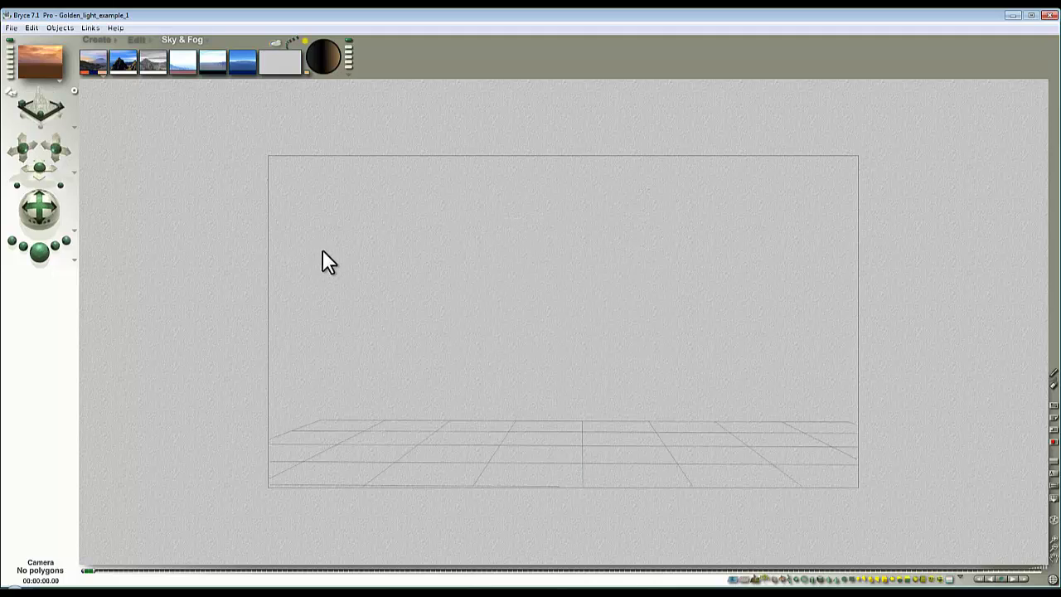
click(39, 251)
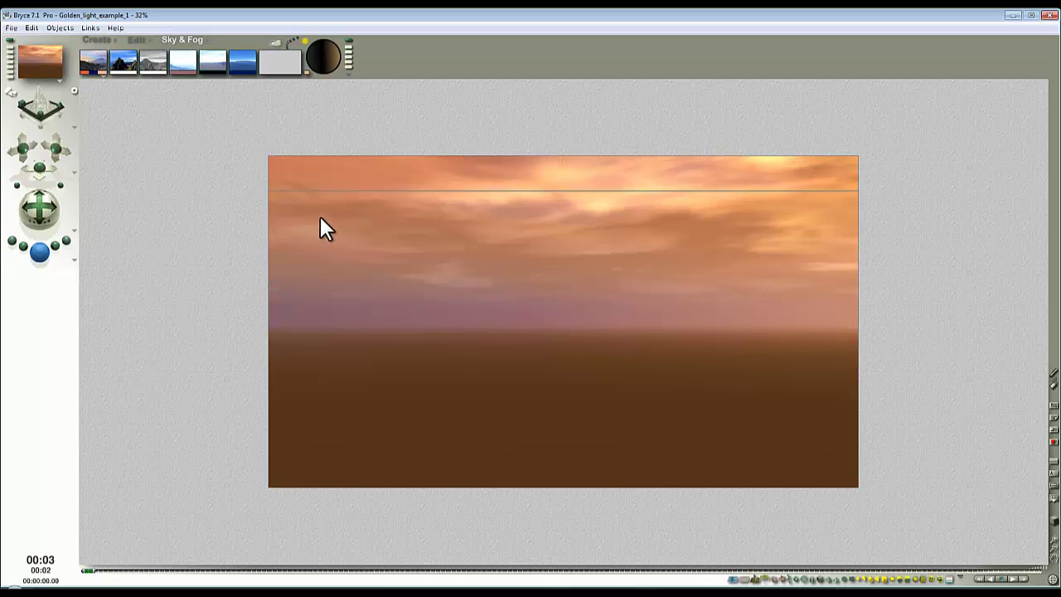
click(322, 228)
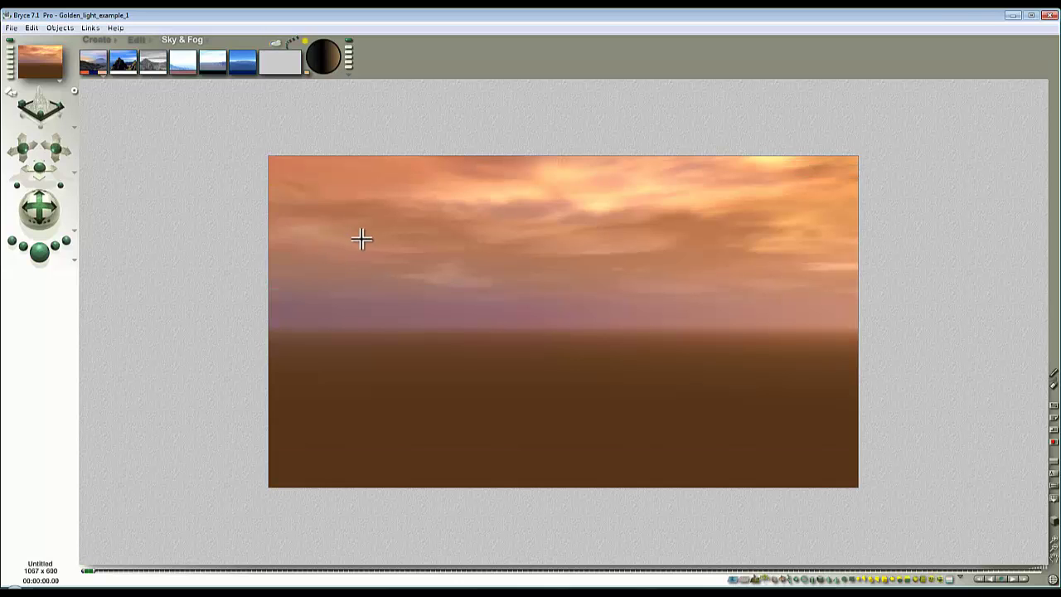
Review the loaded sky's Sun & Moon settings in the Sky Lab and close it.
click(275, 42)
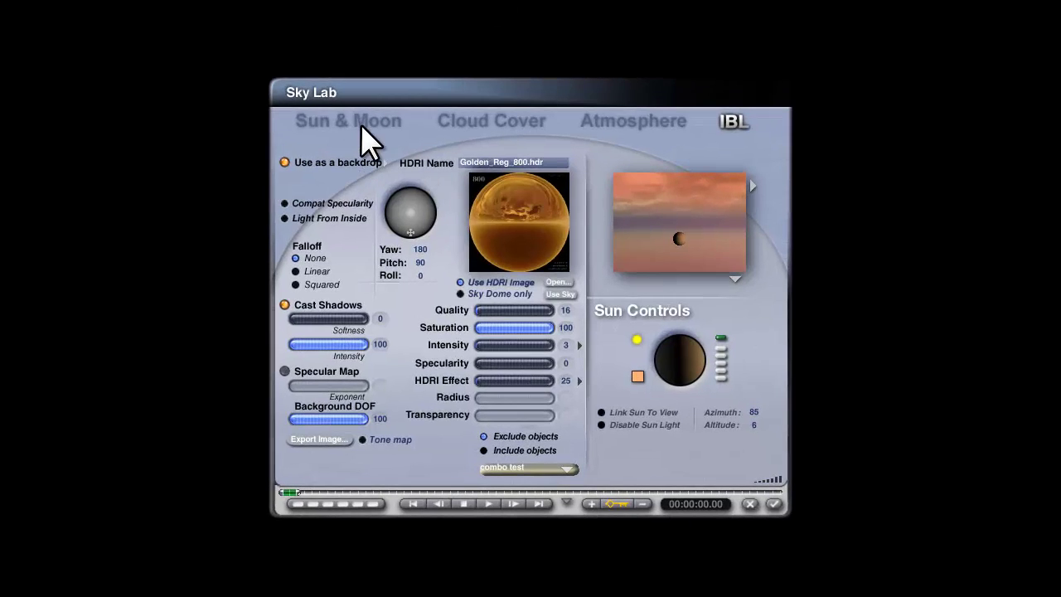
click(360, 120)
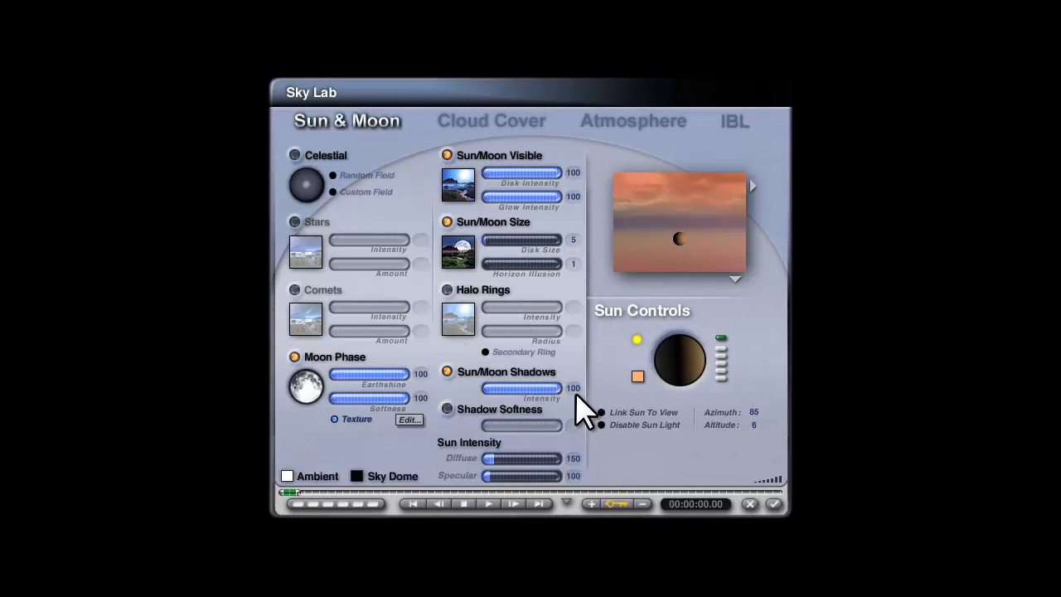
click(774, 505)
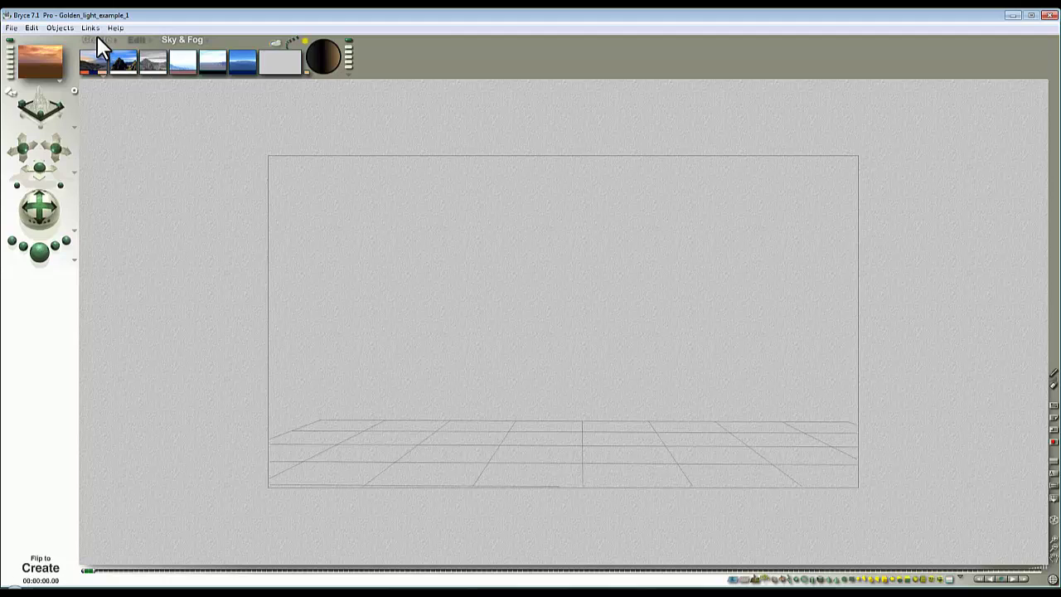
Create a sphere, orbit the camera to bring it near the centre of the frame, and test-render the scene.
click(196, 68)
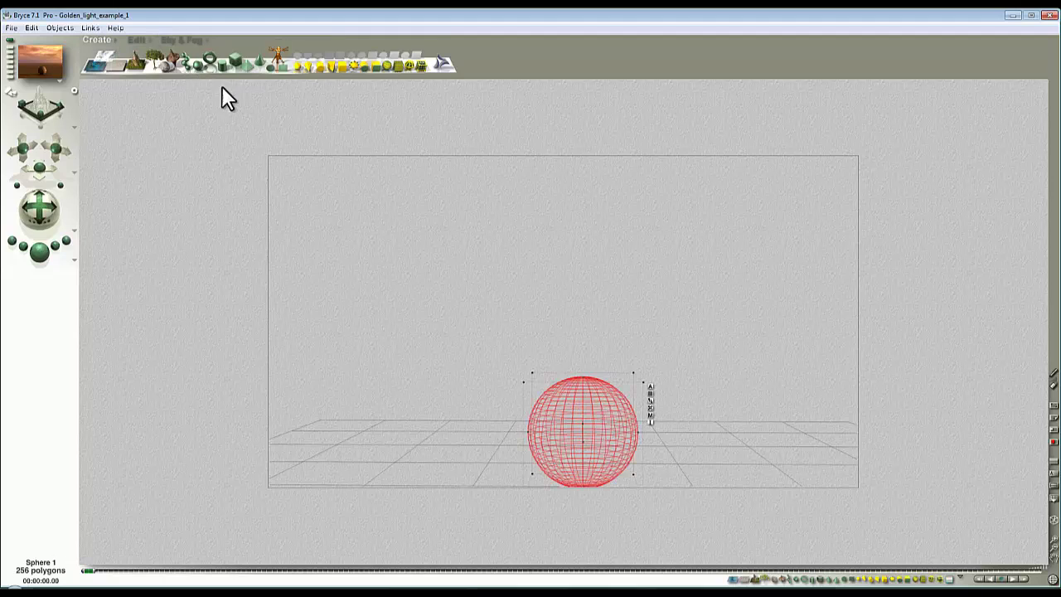
drag(38, 208, 35, 214)
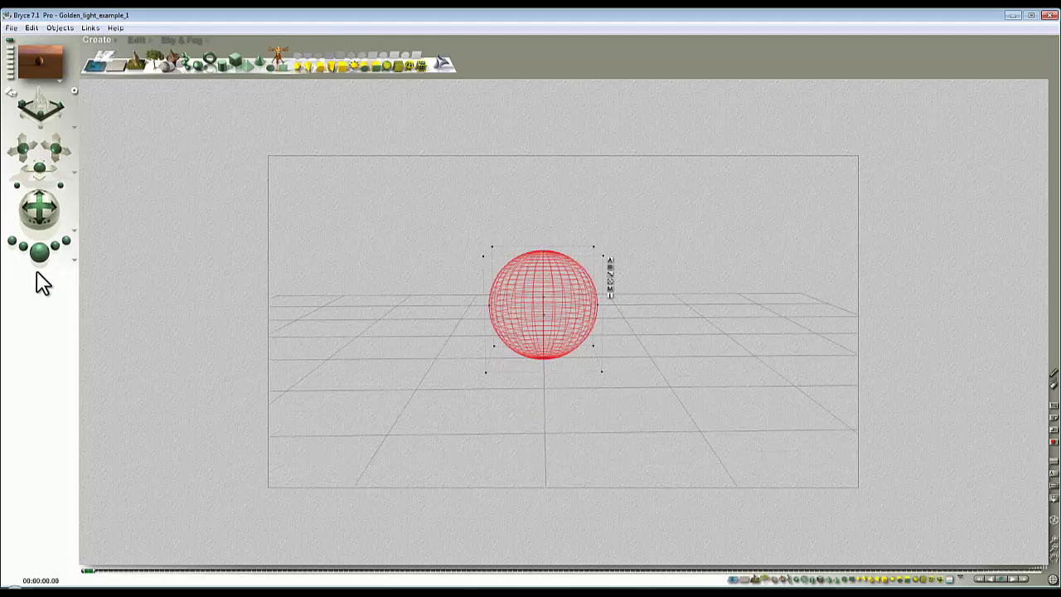
click(40, 253)
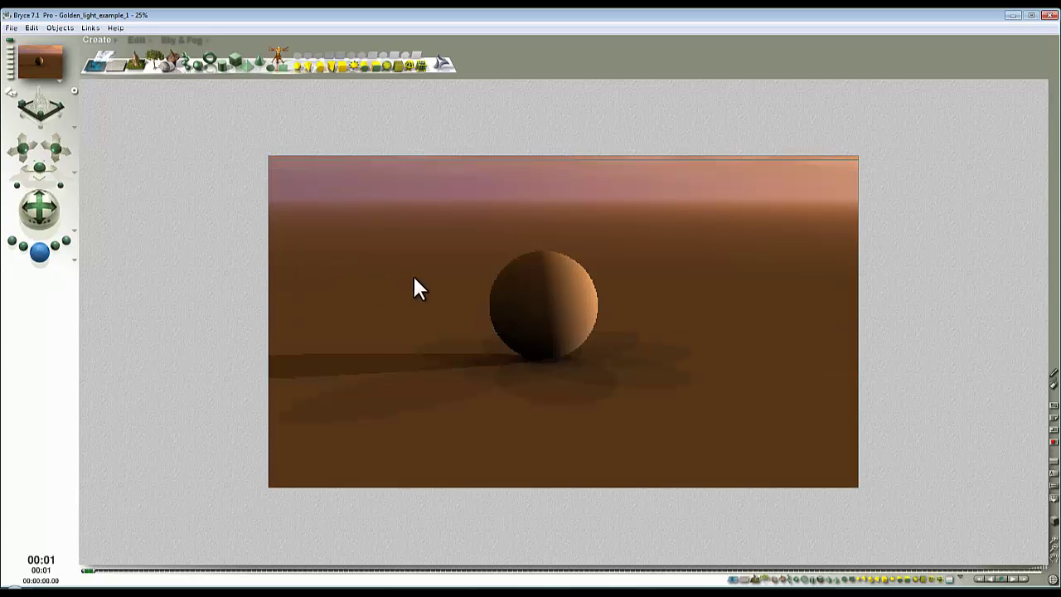
click(580, 290)
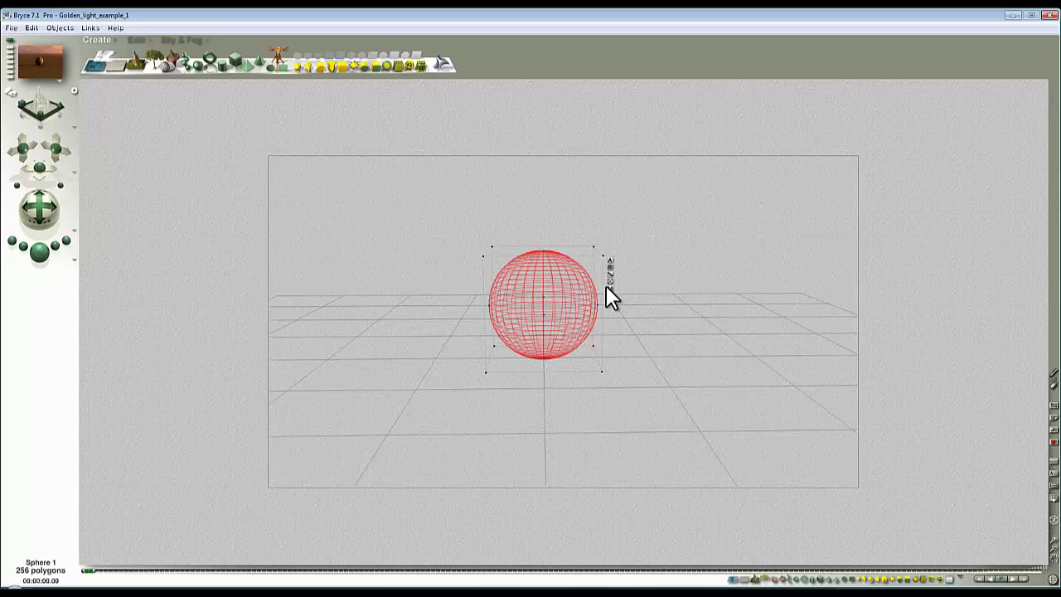
Apply the saved My_mt_mat library material to the sphere and render the result.
click(610, 290)
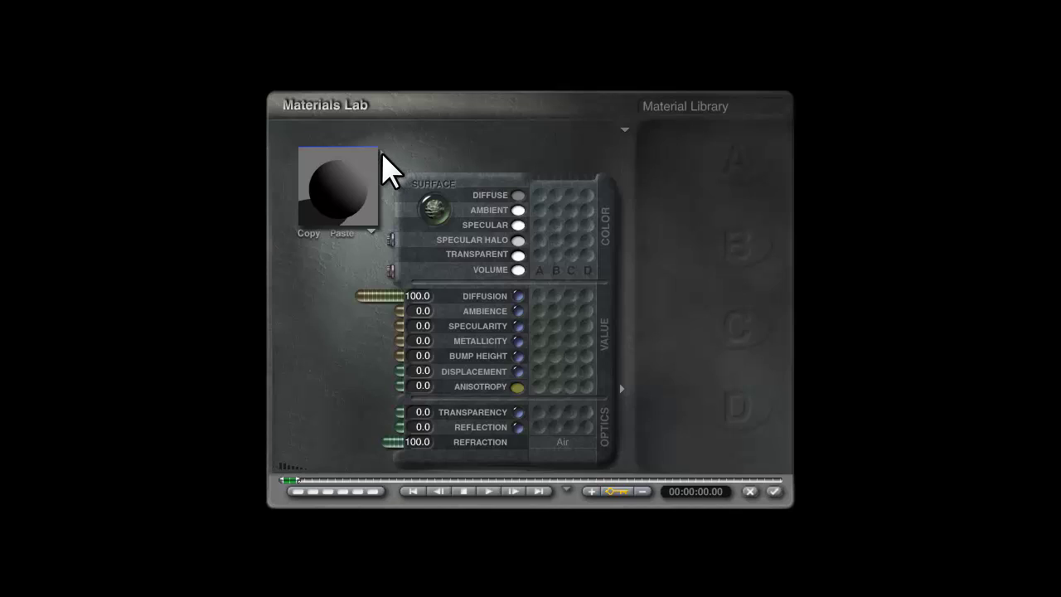
click(382, 154)
click(393, 267)
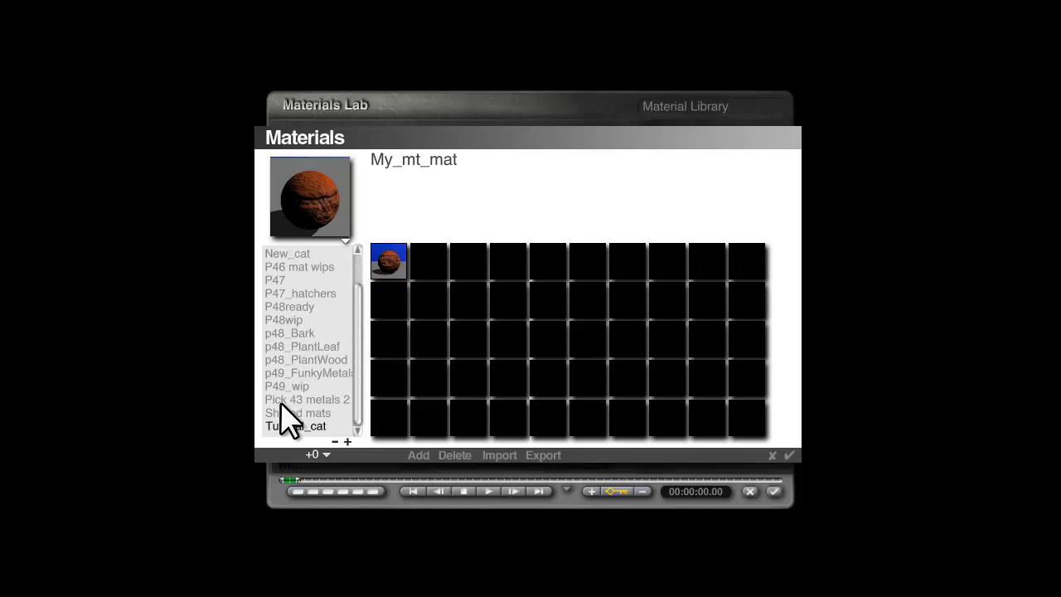
click(790, 455)
click(774, 492)
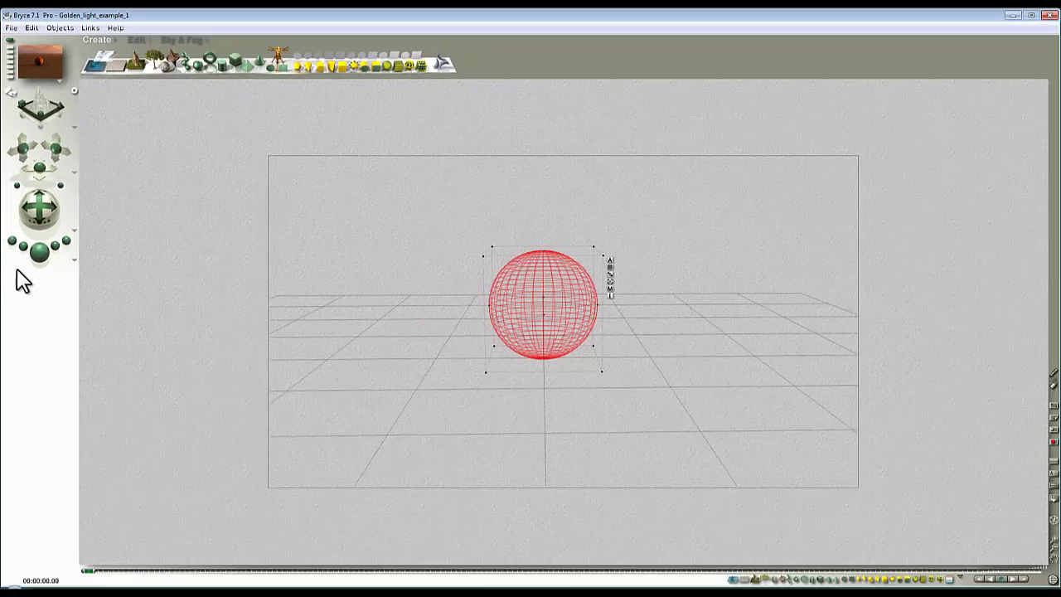
click(39, 253)
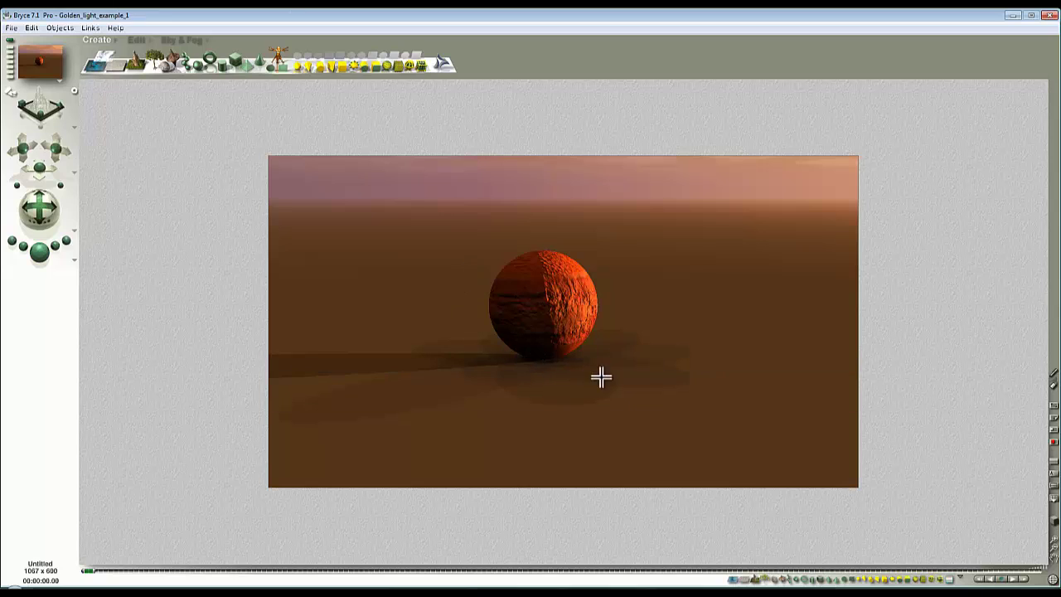
click(628, 375)
Delete the default ground plane and replace it with the Plane 1 preset from the Our_Cat object category.
click(718, 348)
click(717, 348)
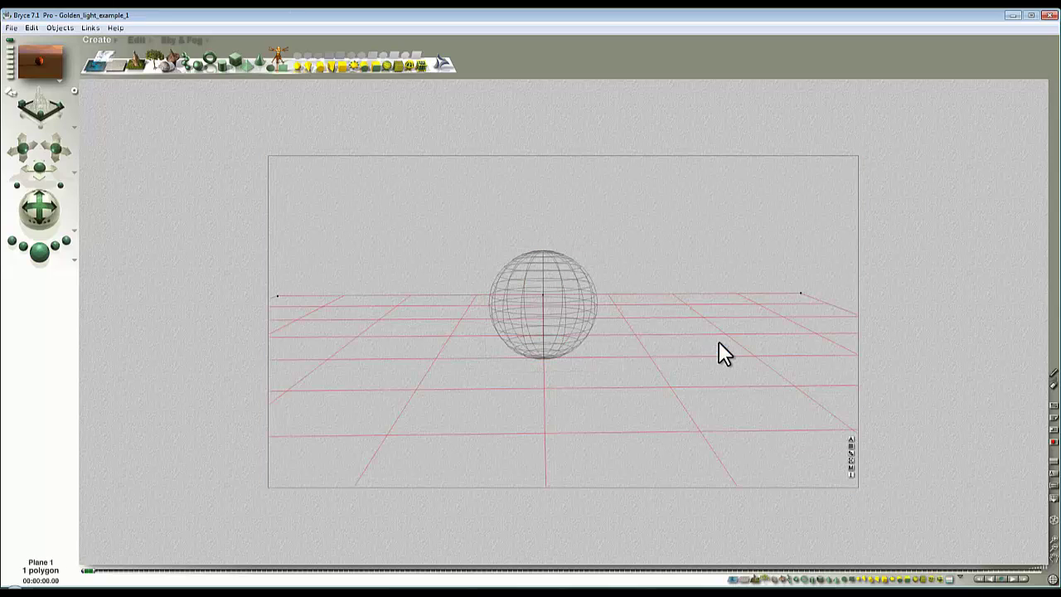
key(Delete)
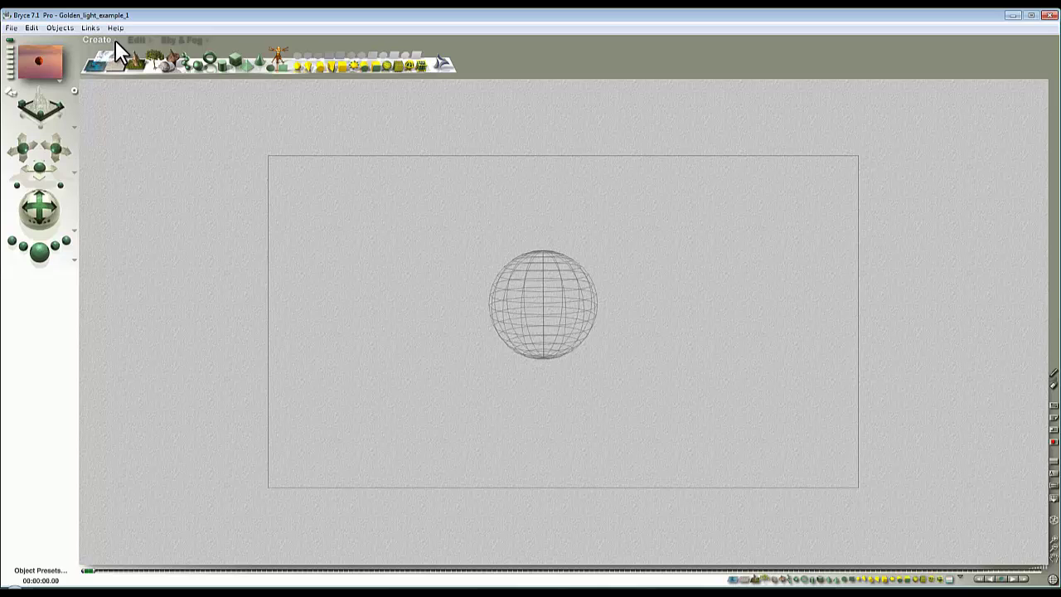
click(115, 40)
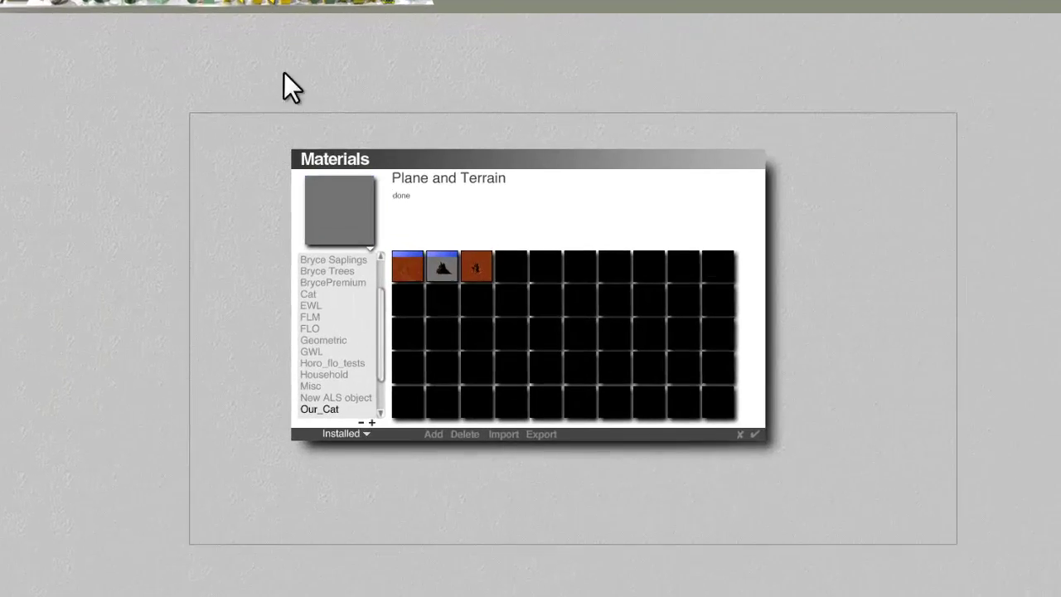
click(406, 270)
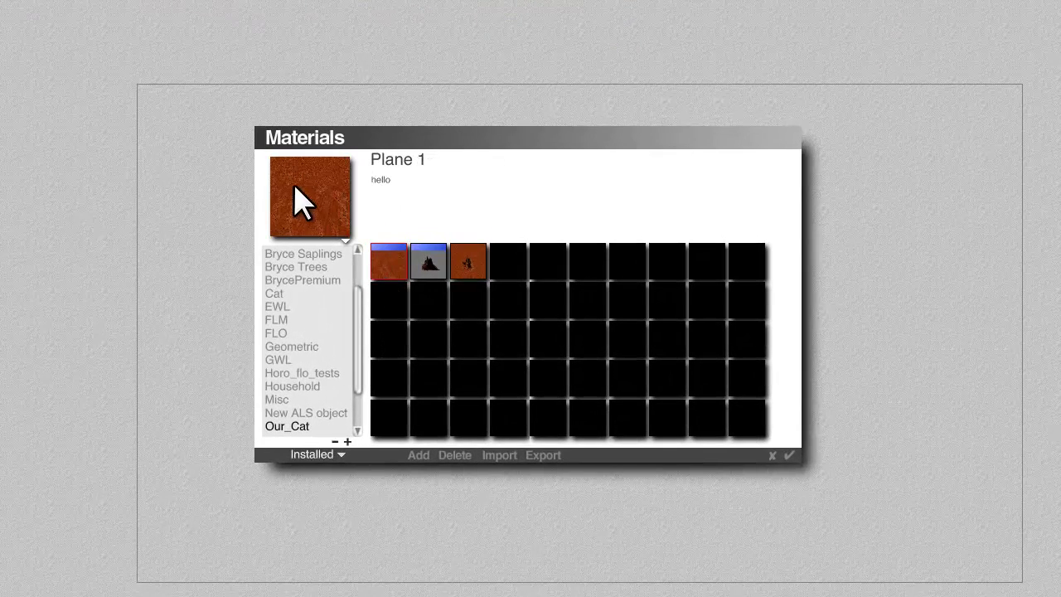
click(789, 454)
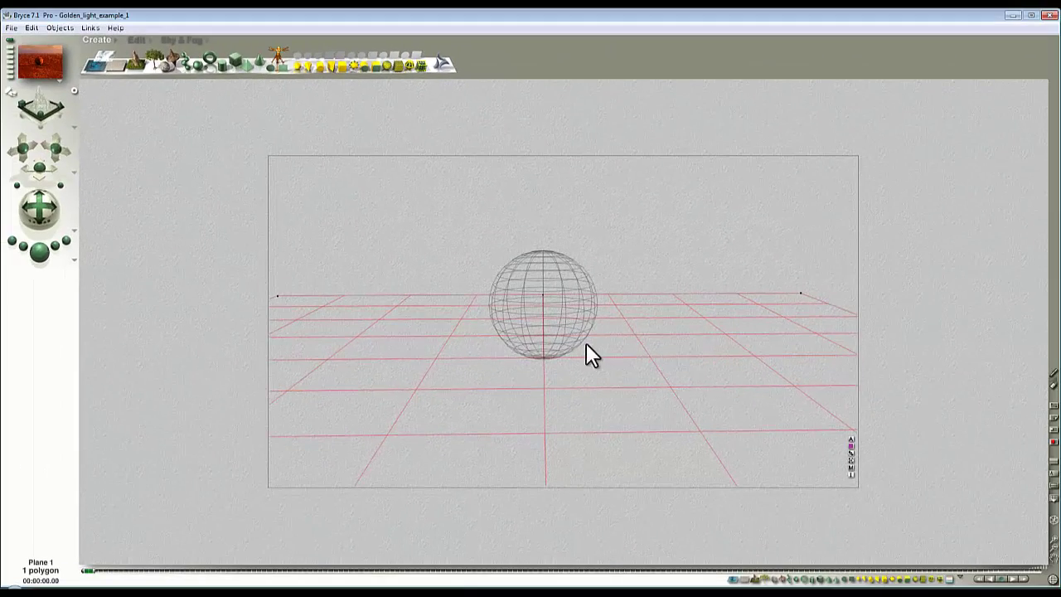
Render the sphere on the preset ground plane, and return to the wireframe view.
click(40, 253)
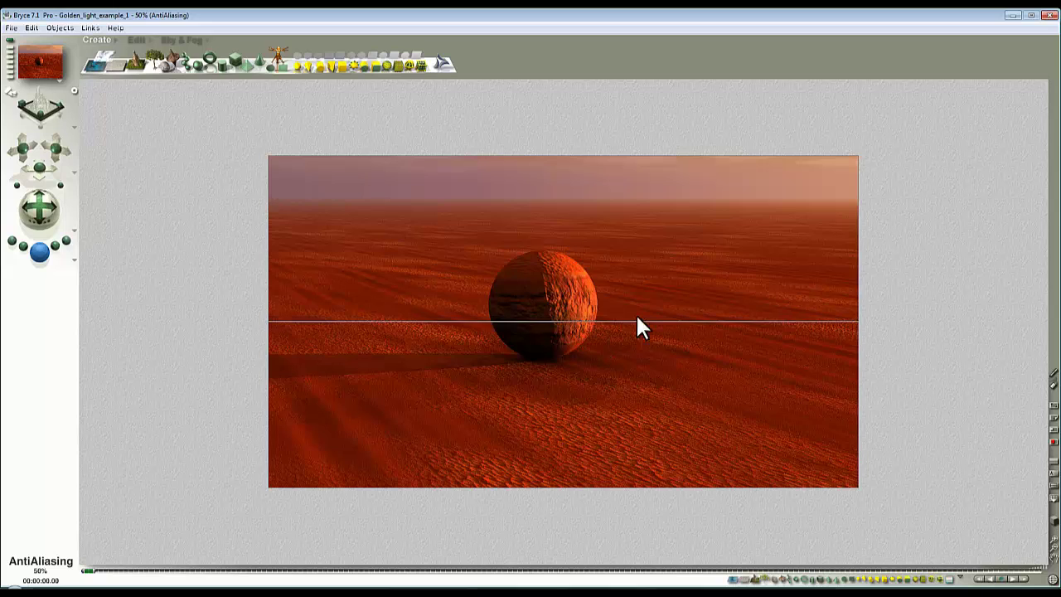
click(655, 381)
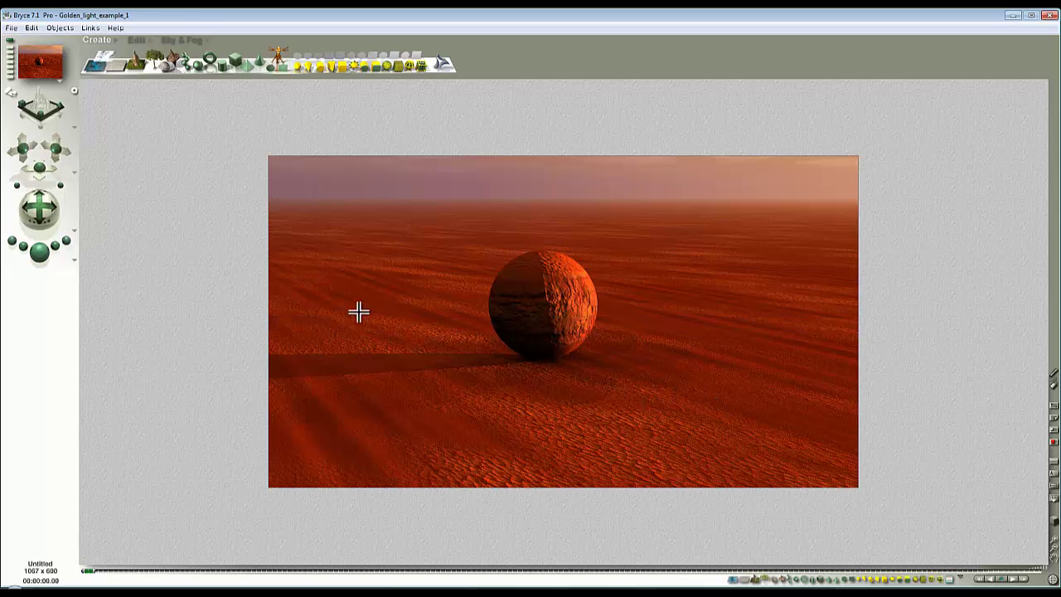
click(672, 416)
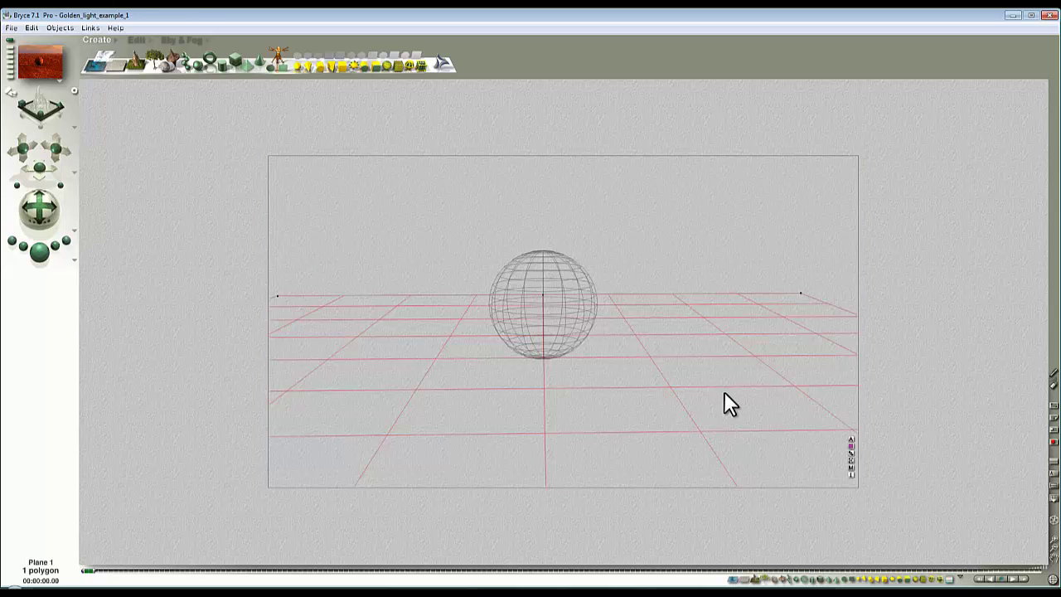
Open the ground plane's material in the Materials Lab to examine its components, and close the lab.
click(849, 465)
click(391, 270)
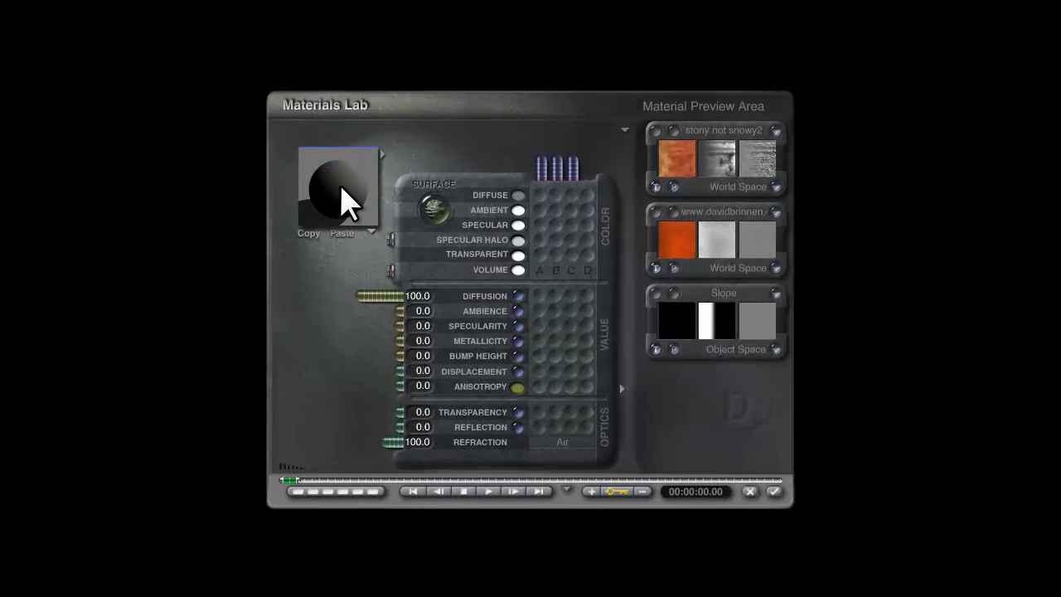
click(774, 492)
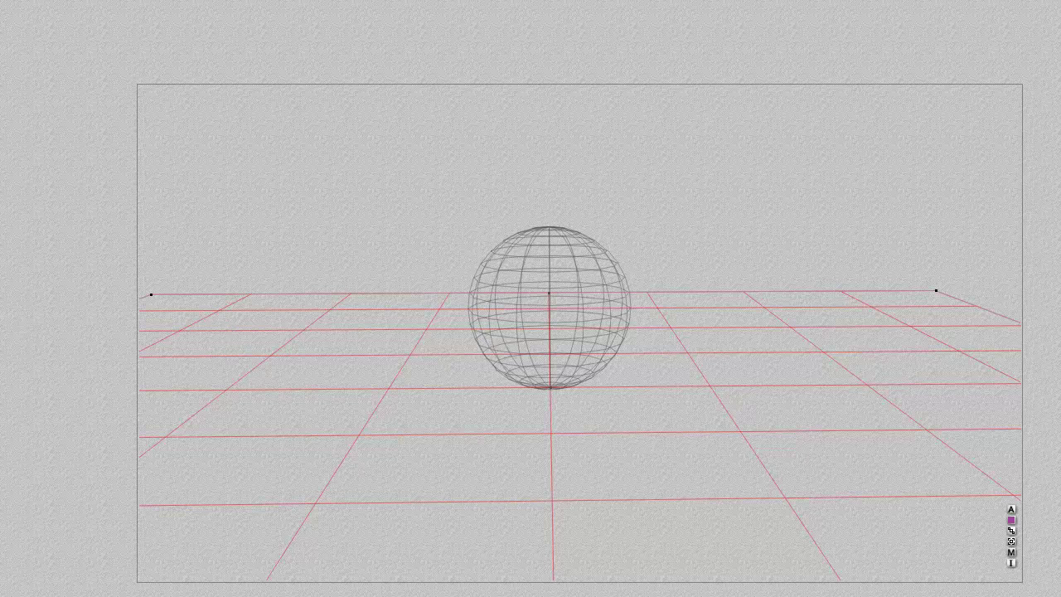
Render the scene, and set the preview in the Sky Lab's IBL settings to Render in Scene.
key(ctrl+r)
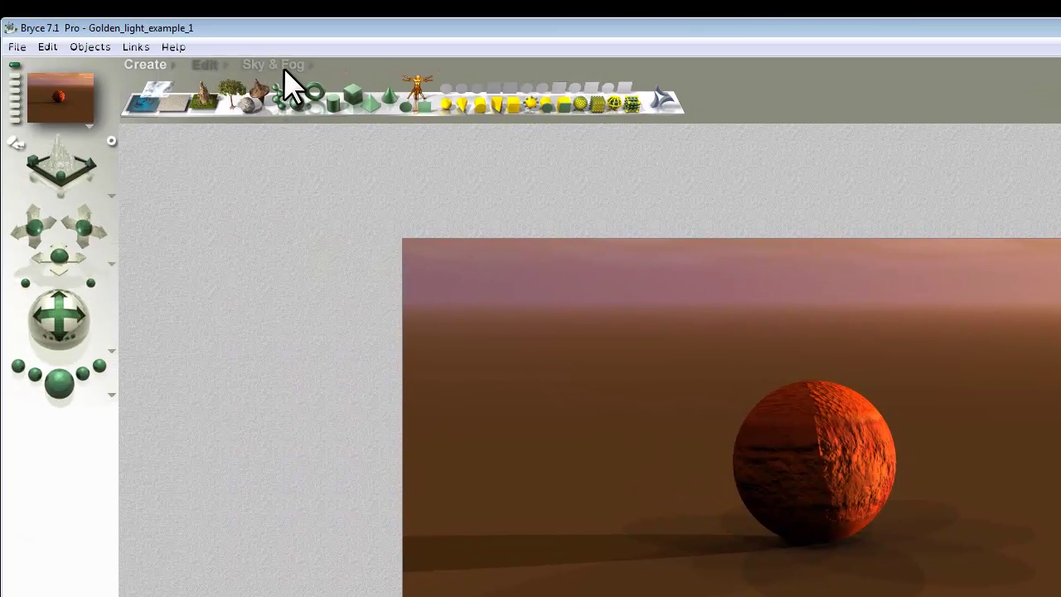
click(278, 65)
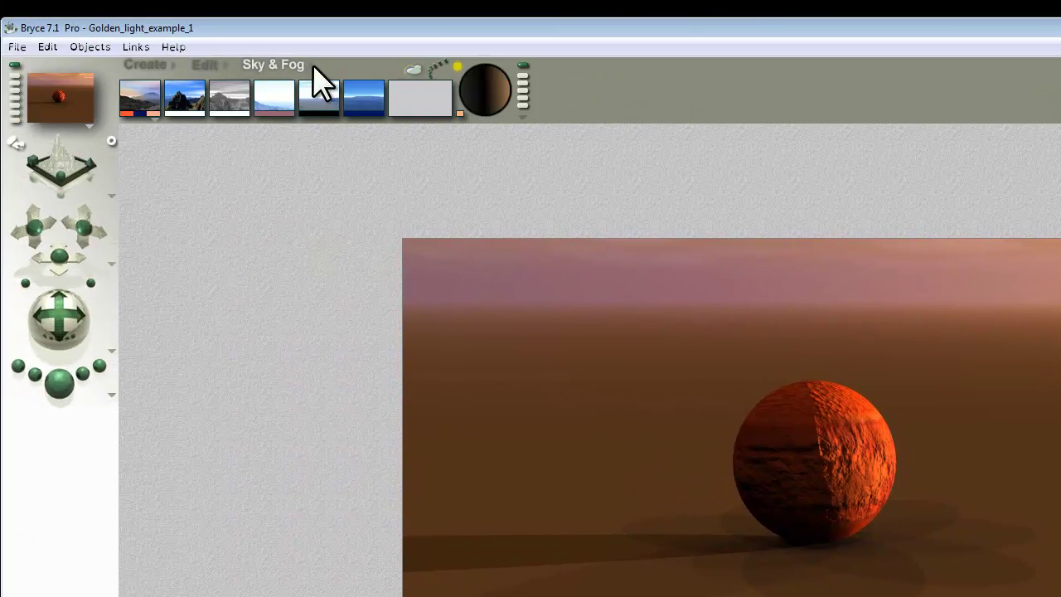
click(427, 69)
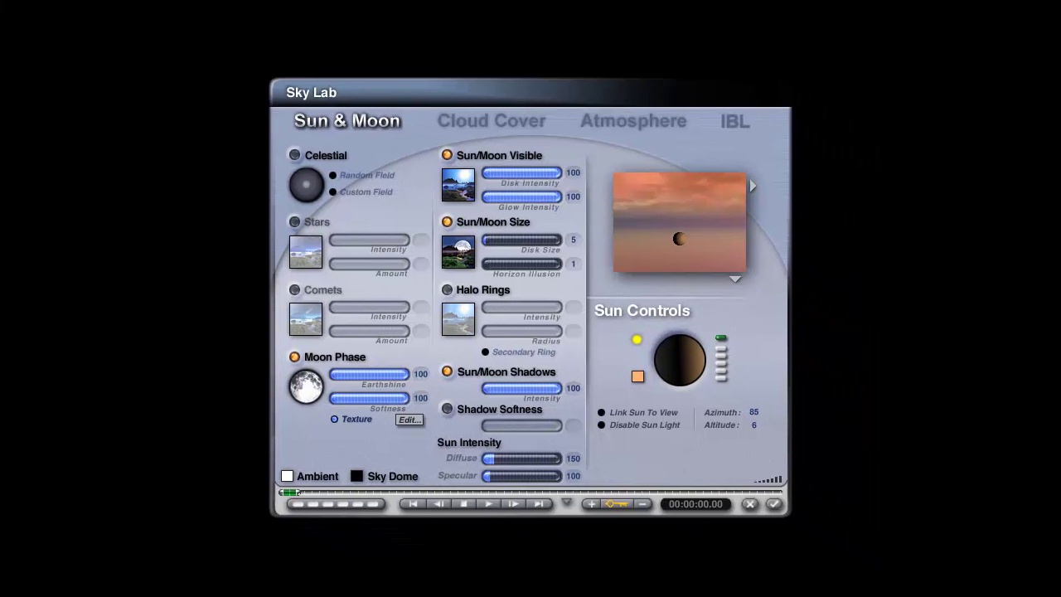
click(766, 137)
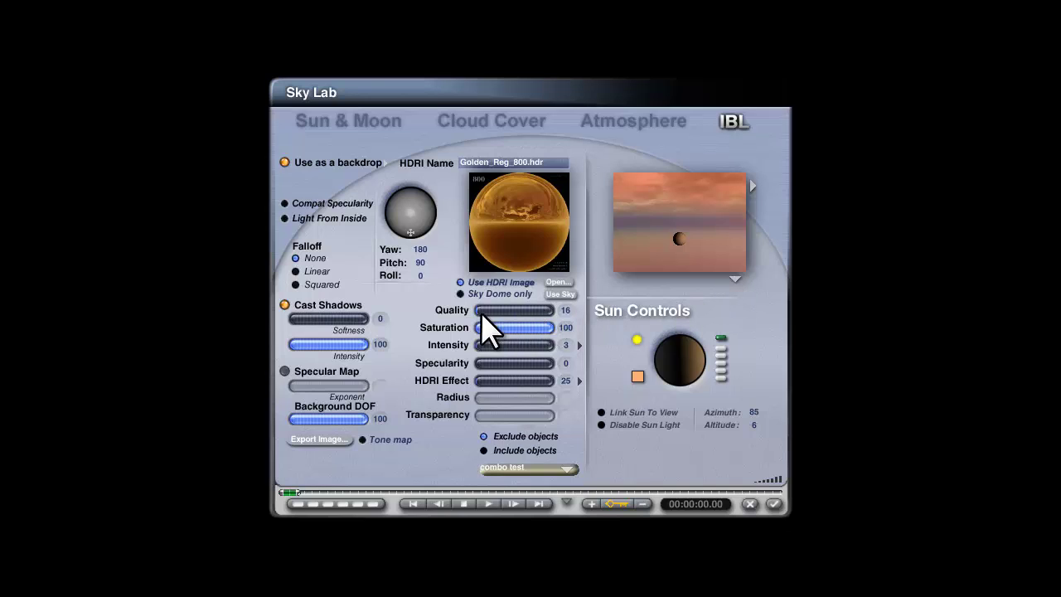
click(735, 279)
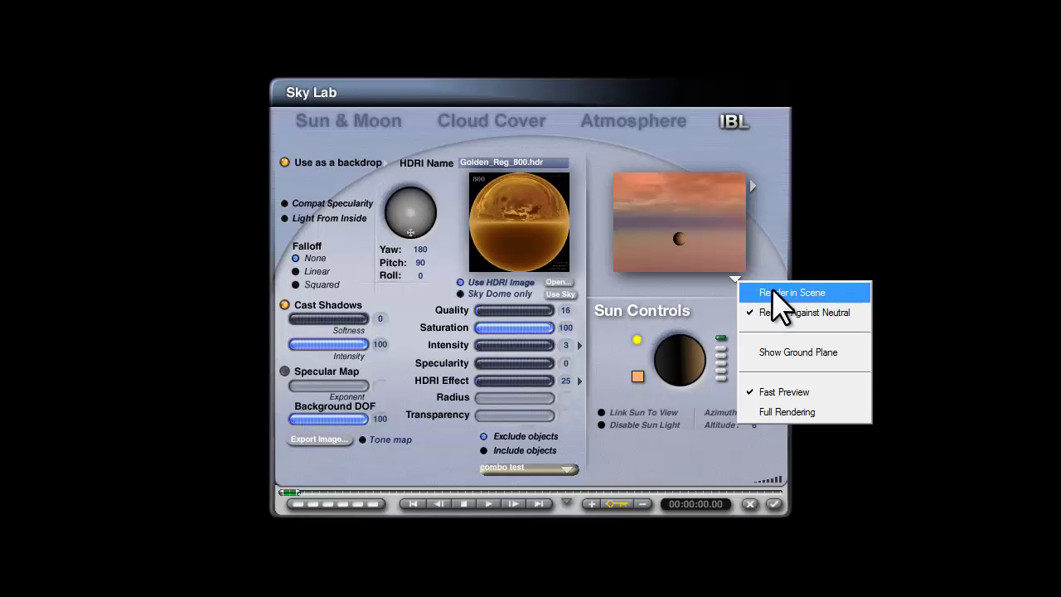
click(772, 291)
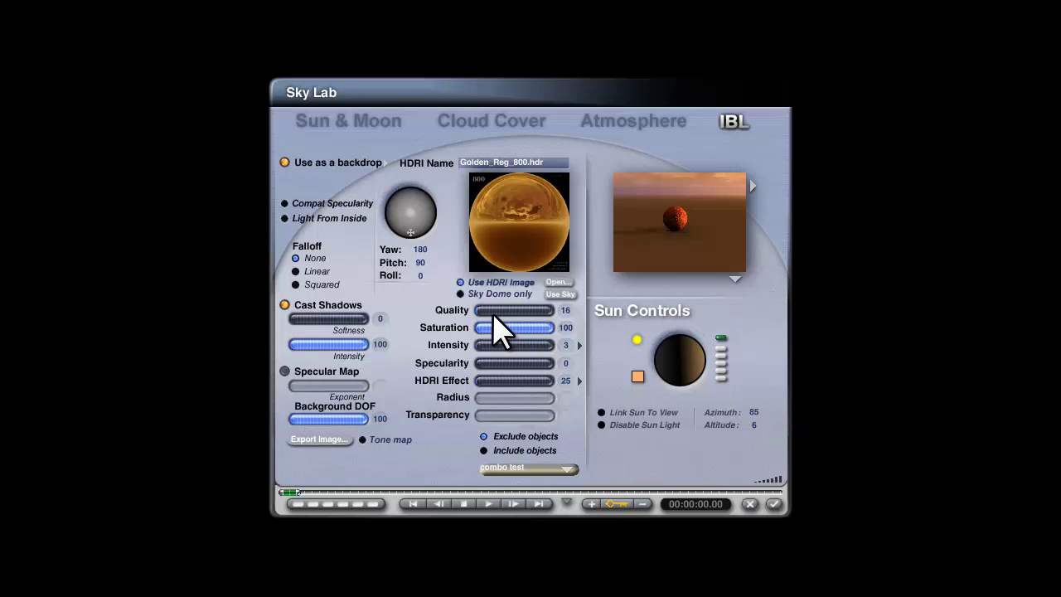
Raise the IBL Quality to about the middle of its range, accept the sky settings, and render the scene again.
click(514, 312)
click(773, 503)
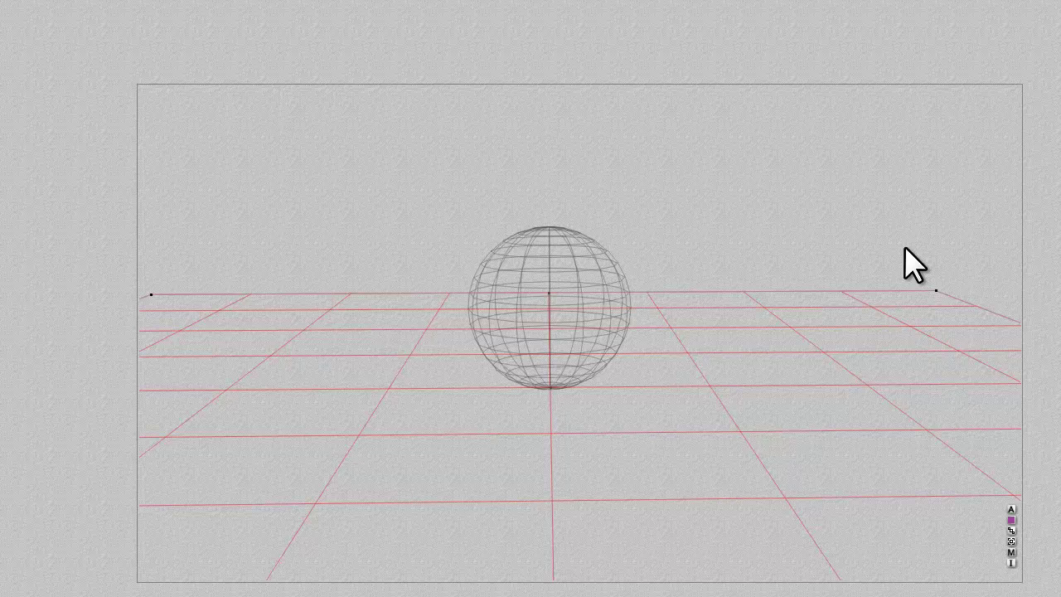
key(ctrl+r)
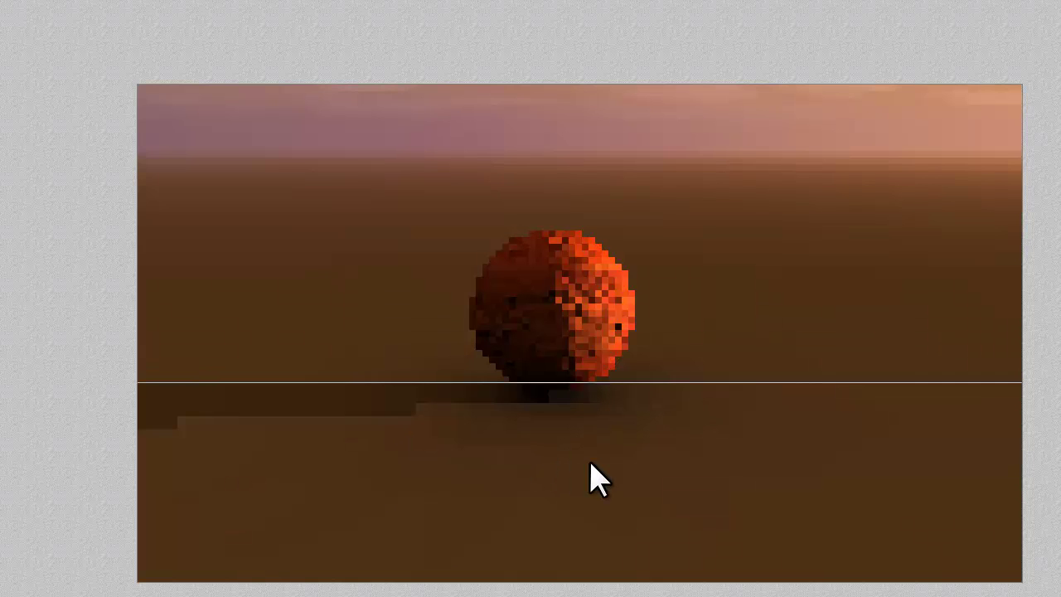